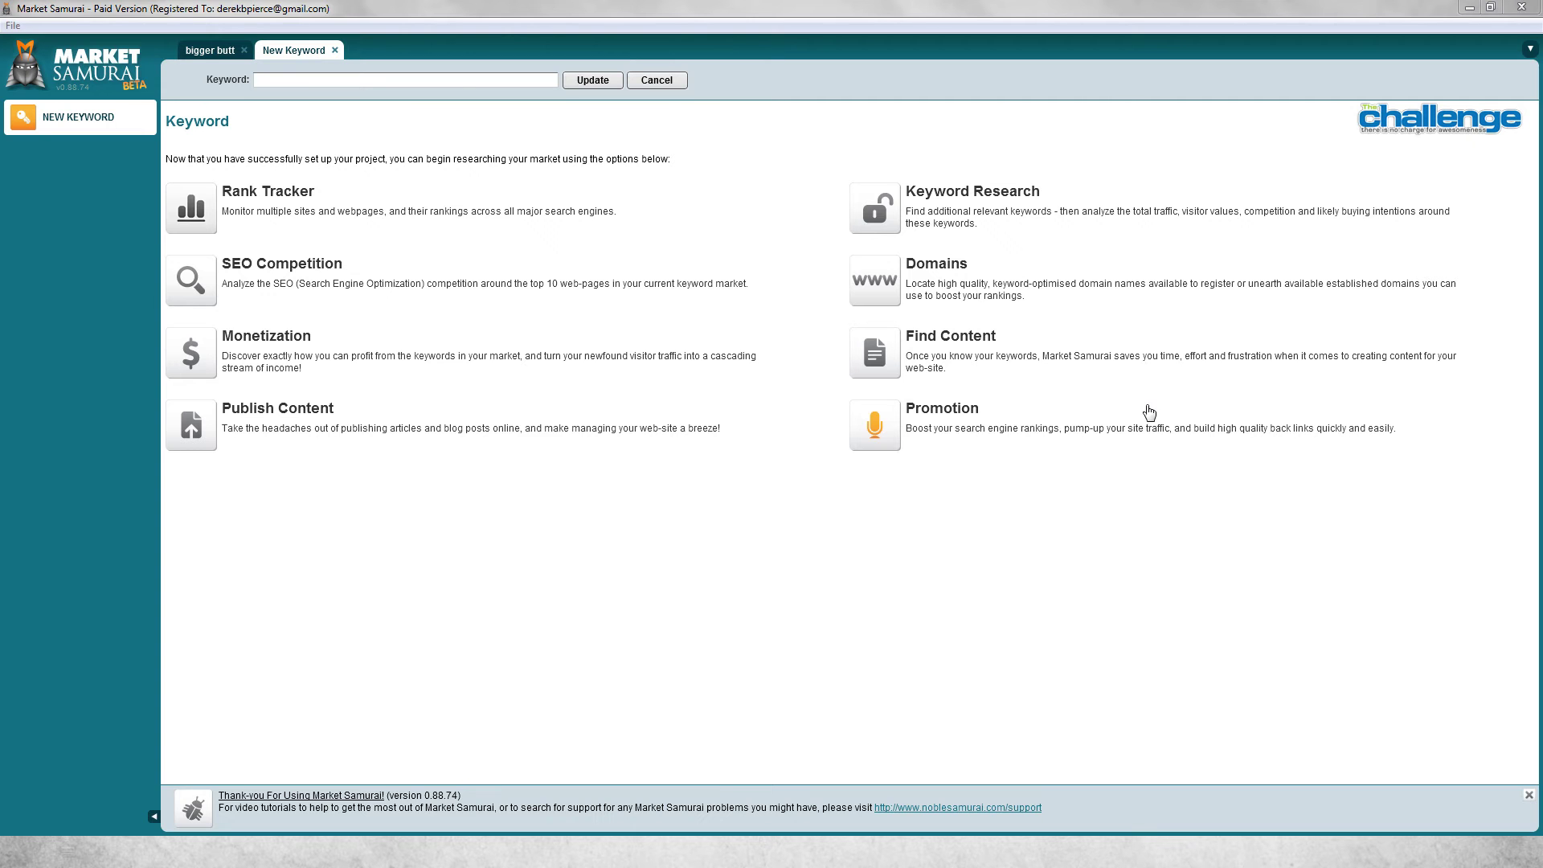
Step: Add a new keyword named "test keyword" and show its keyword research
{"action": "left_click", "coordinate": [273, 80]}
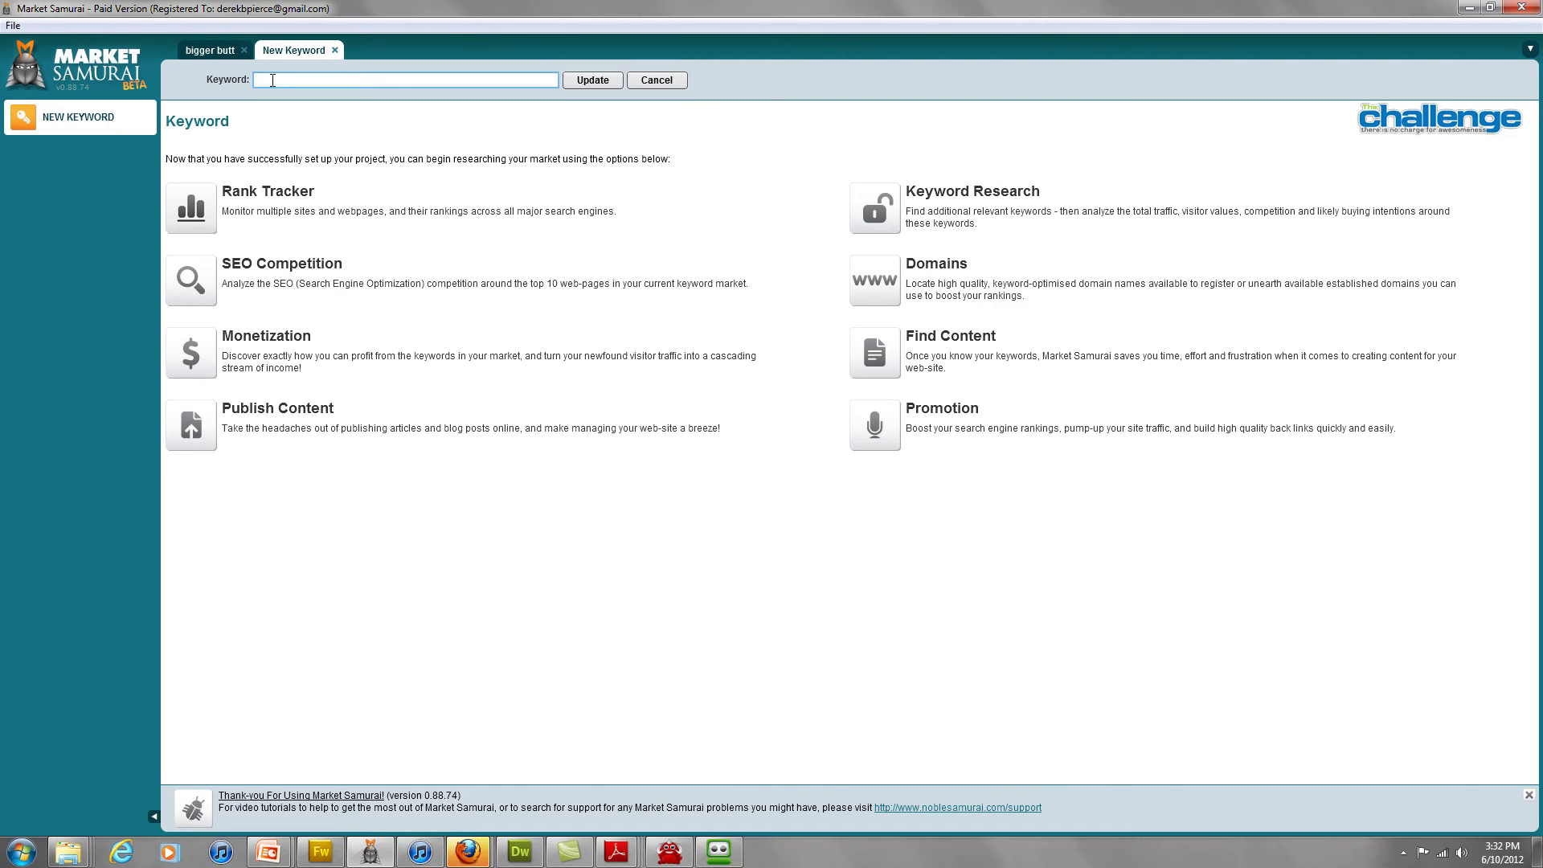
{"action": "type", "text": "test keyword"}
{"action": "left_click", "coordinate": [591, 80]}
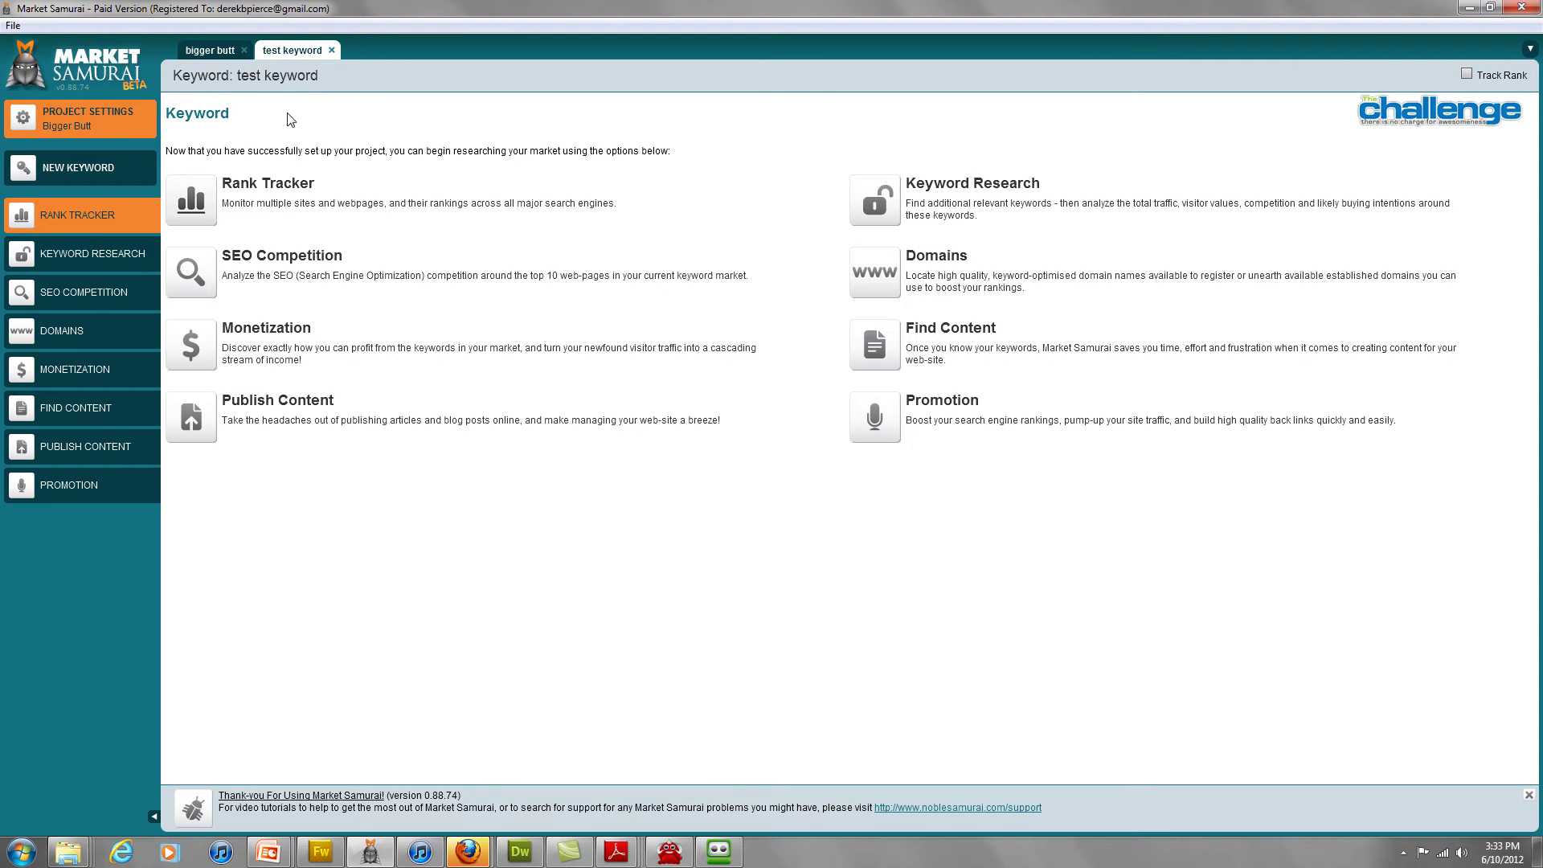
{"action": "left_click", "coordinate": [948, 191]}
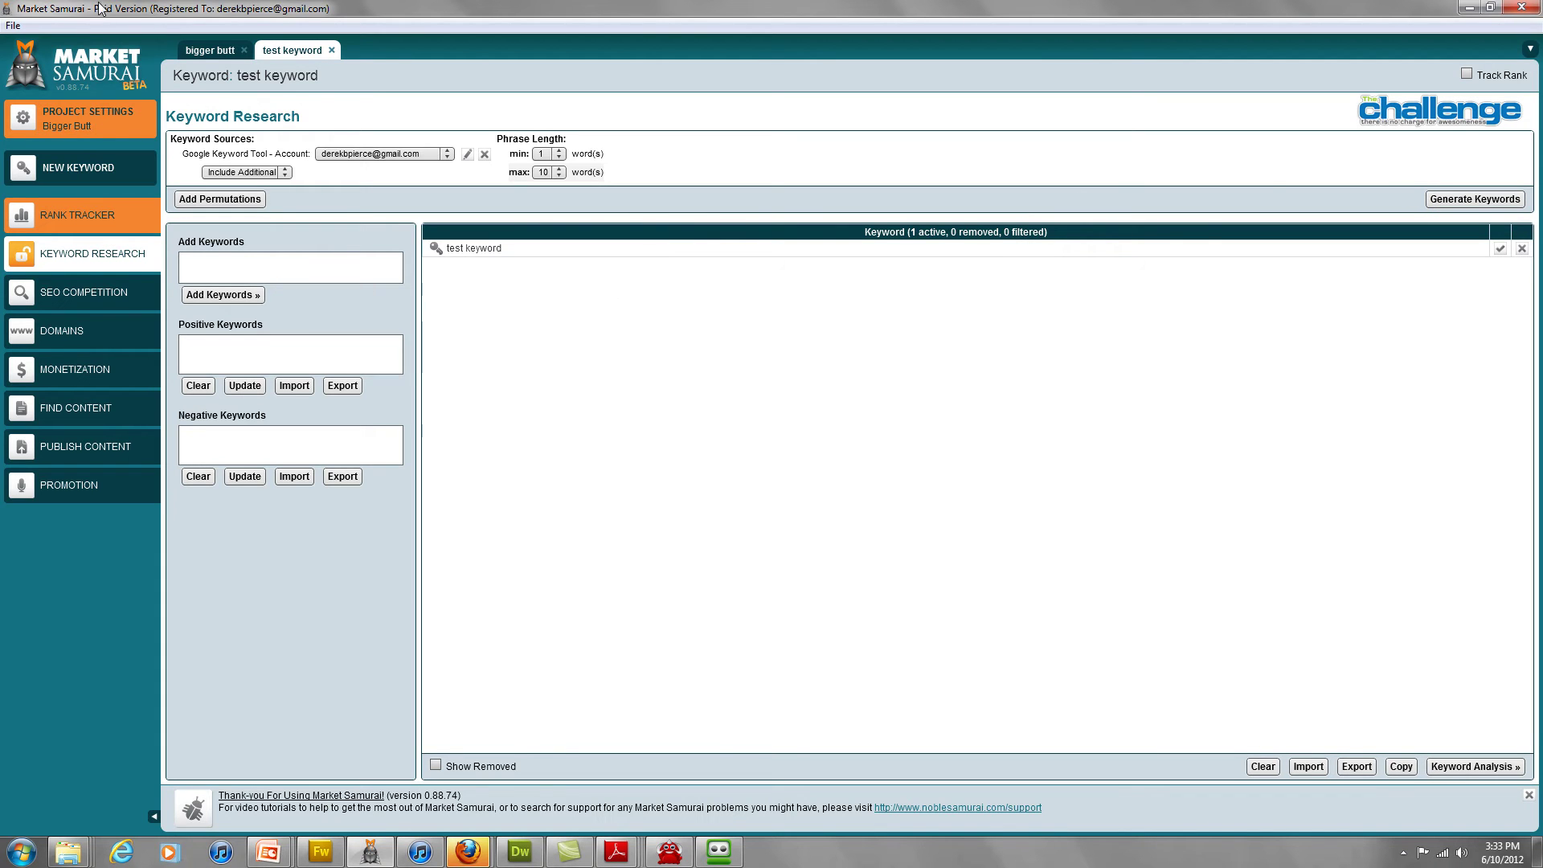
Step: Delete the "test keyword" keyword from the project
{"action": "left_click", "coordinate": [332, 53]}
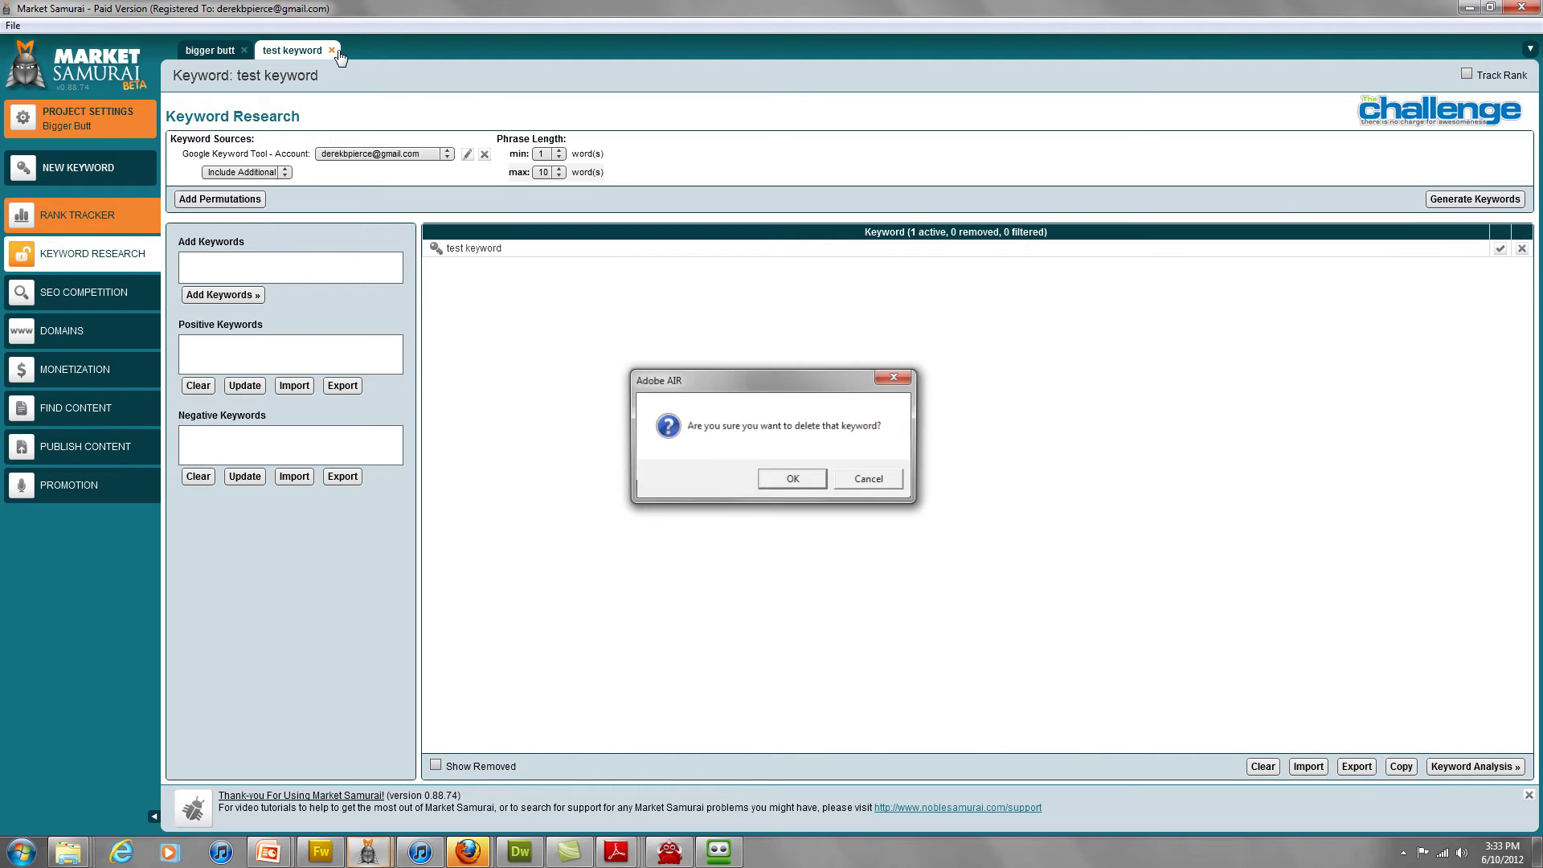
{"action": "left_click", "coordinate": [804, 478]}
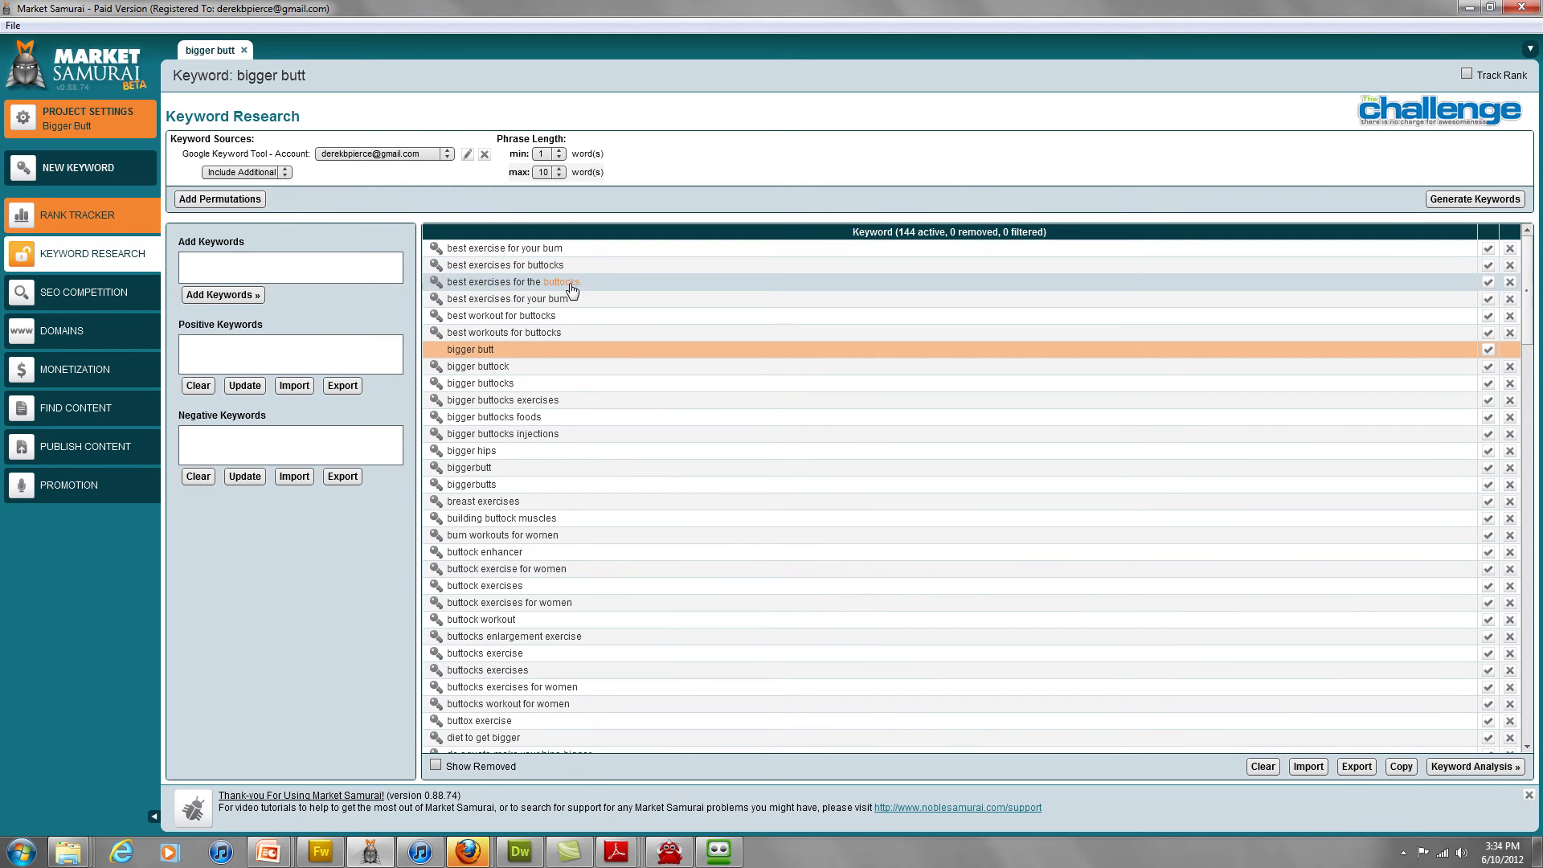
{"action": "left_click_drag", "start_coordinate": [1531, 275], "coordinate": [1527, 232]}
{"action": "double_click", "coordinate": [905, 233]}
{"action": "left_click", "coordinate": [903, 235]}
{"action": "left_click_drag", "start_coordinate": [917, 234], "coordinate": [922, 236]}
{"action": "left_click", "coordinate": [921, 237]}
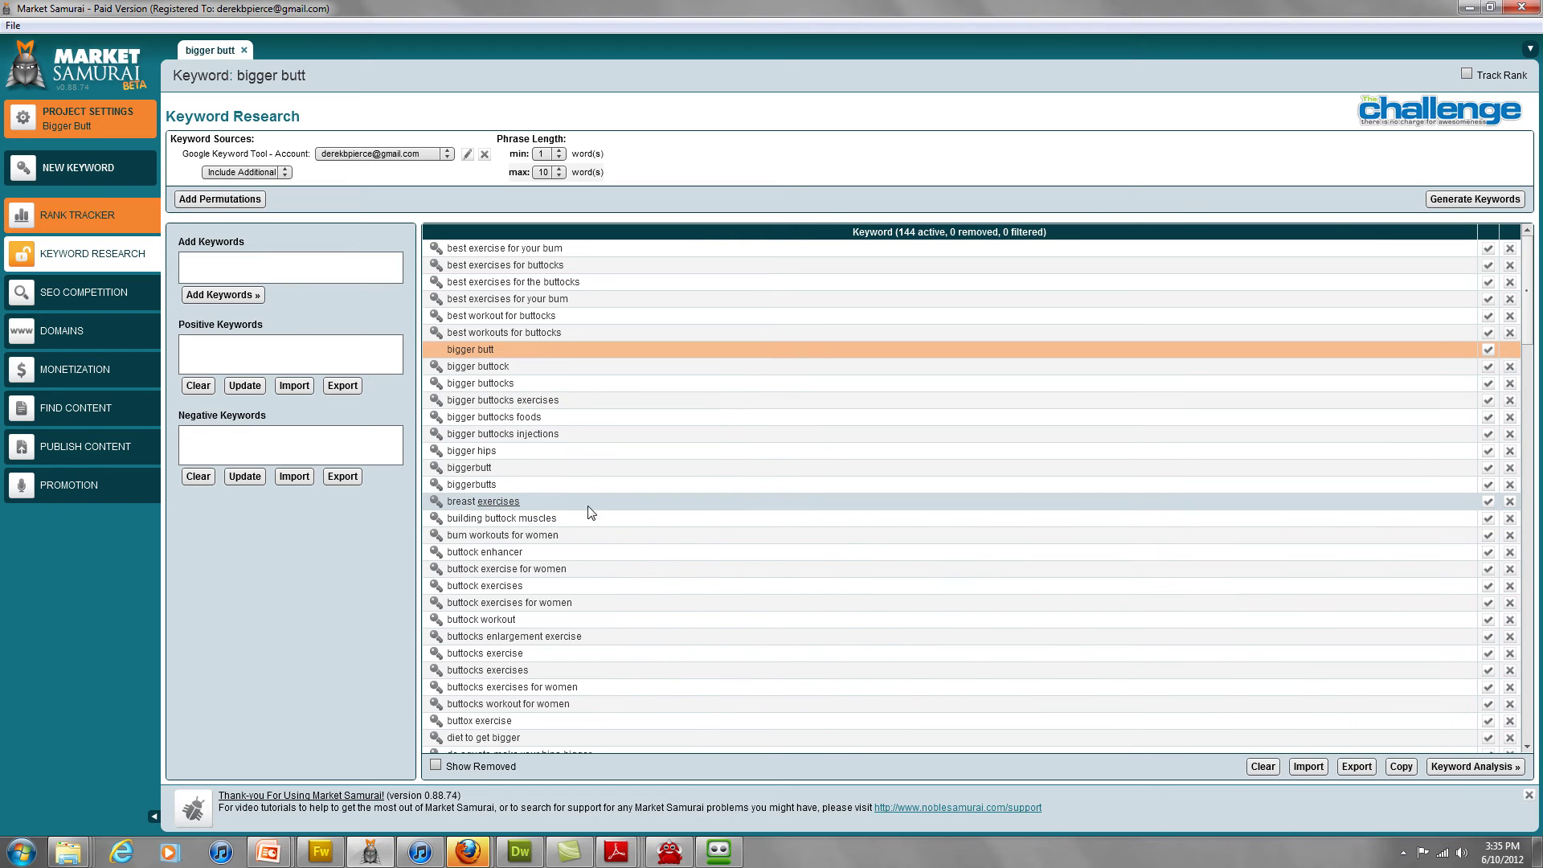
Step: Filter the generated keywords by the positive keyword "exercises", and clear that filter
{"action": "left_click", "coordinate": [1488, 503]}
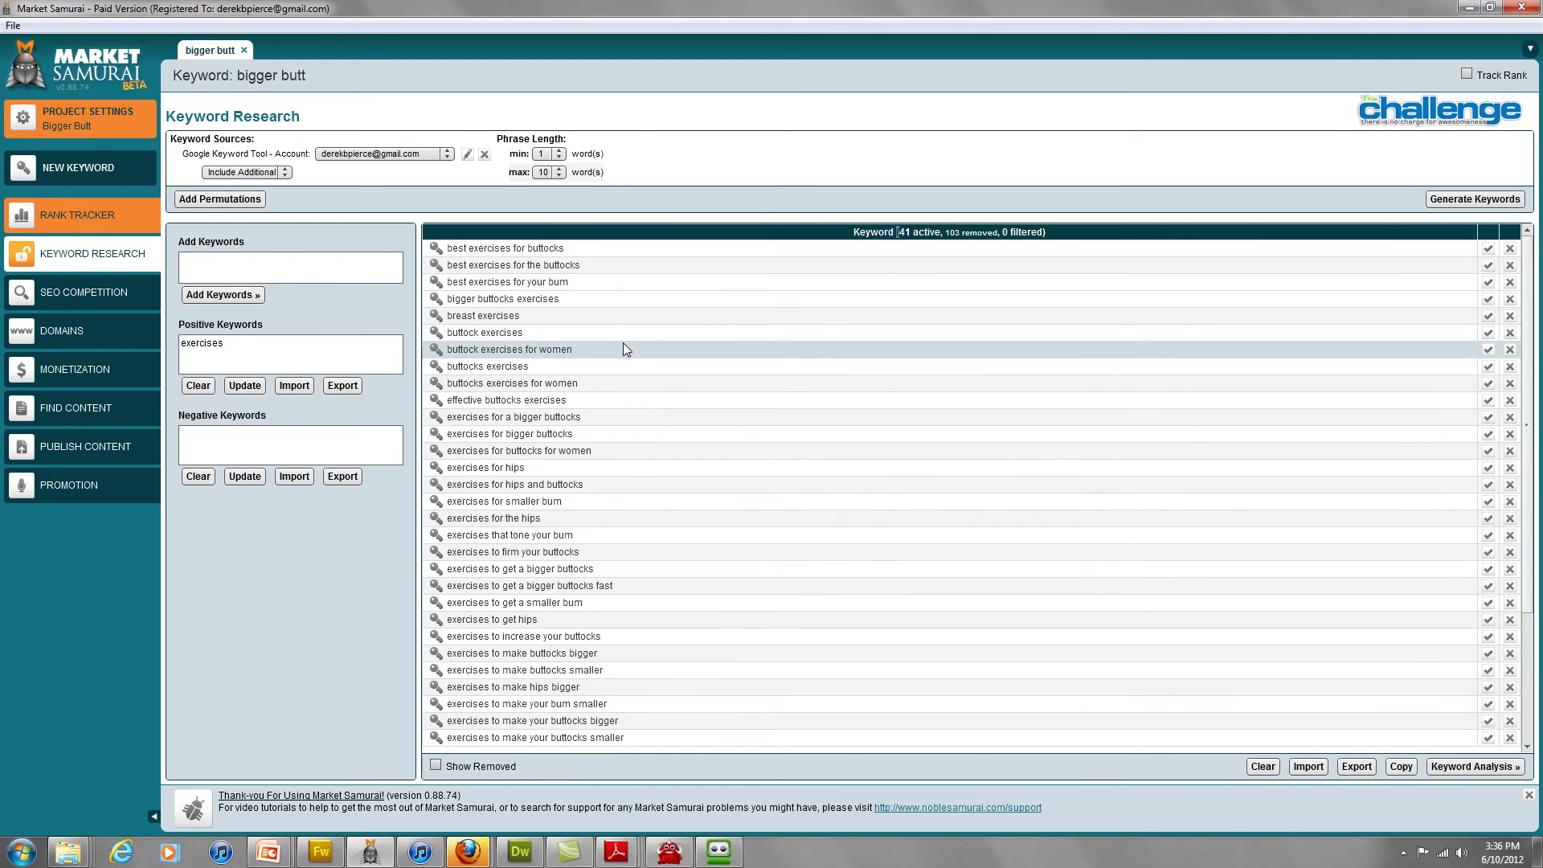
{"action": "left_click", "coordinate": [197, 386]}
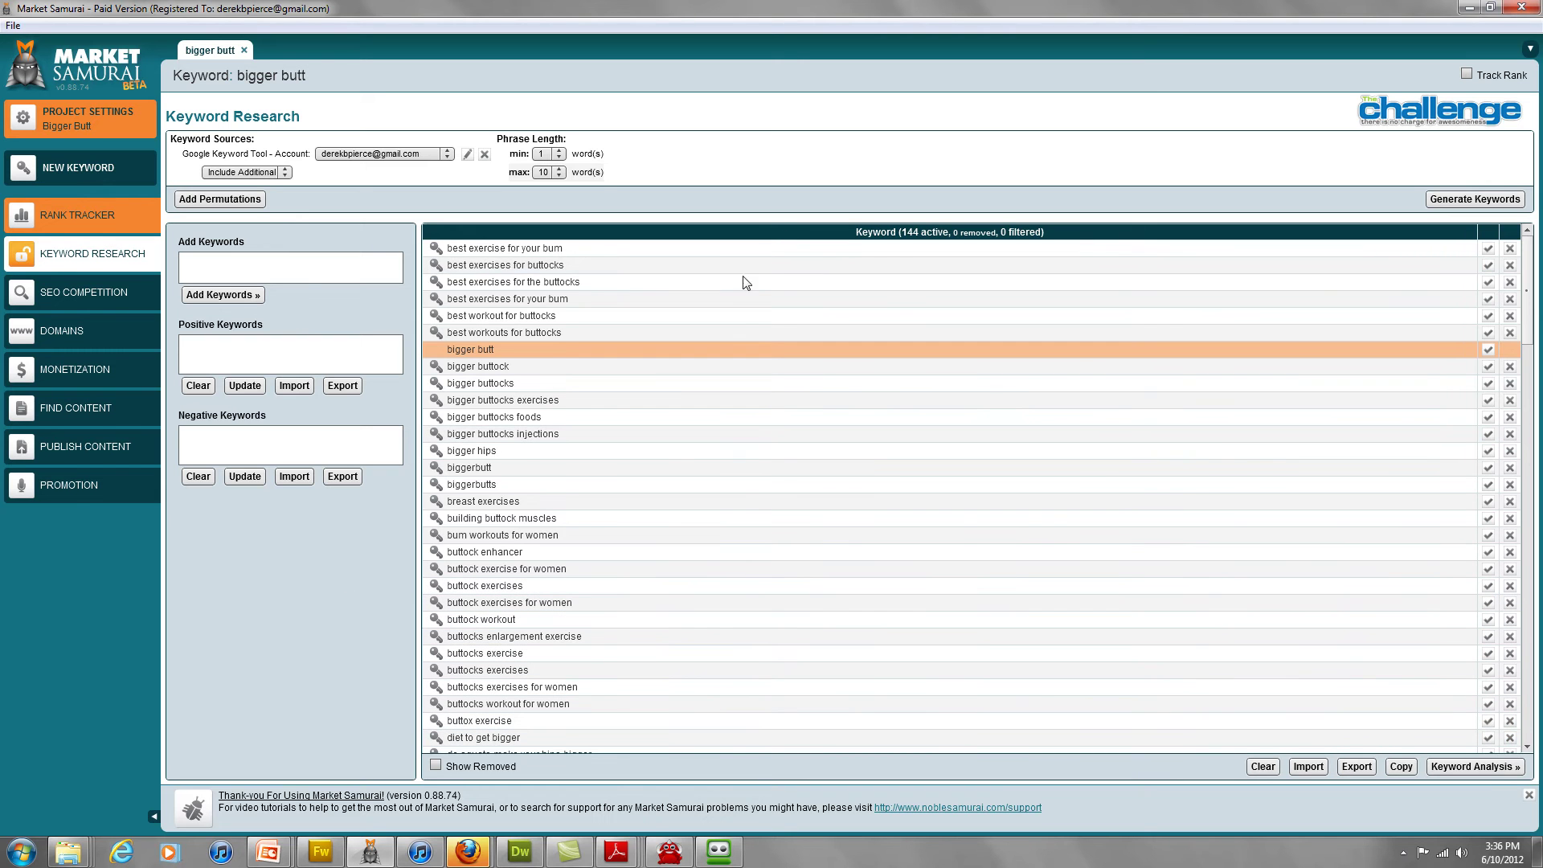
Step: Filter the generated keywords by the positive keyword "bigger" and show them in the keyword analysis
{"action": "left_click", "coordinate": [1458, 767]}
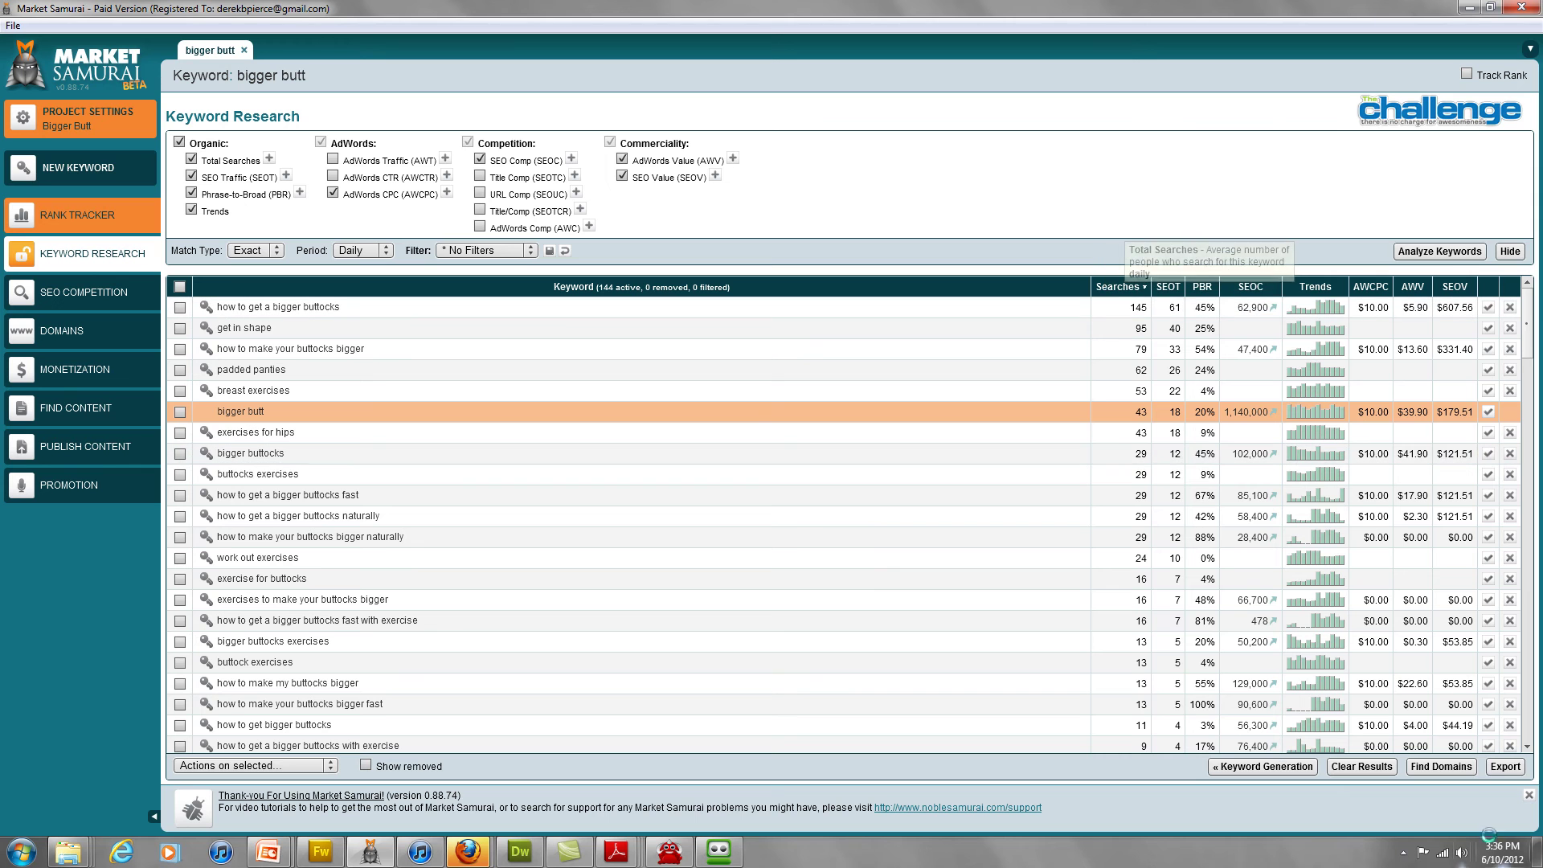
{"action": "left_click", "coordinate": [1242, 770]}
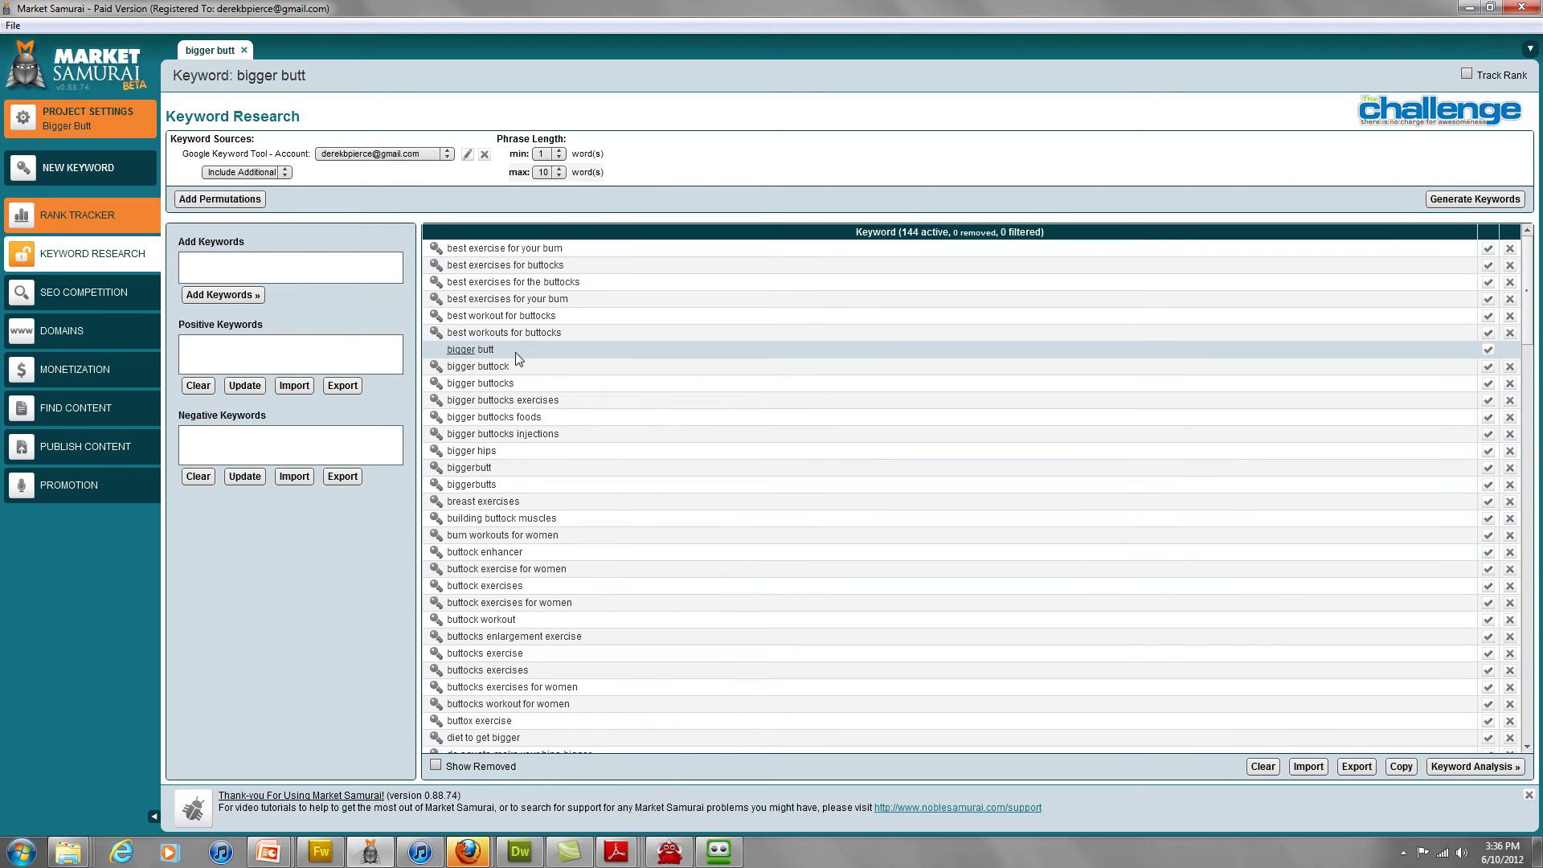
{"action": "left_click", "coordinate": [1488, 354]}
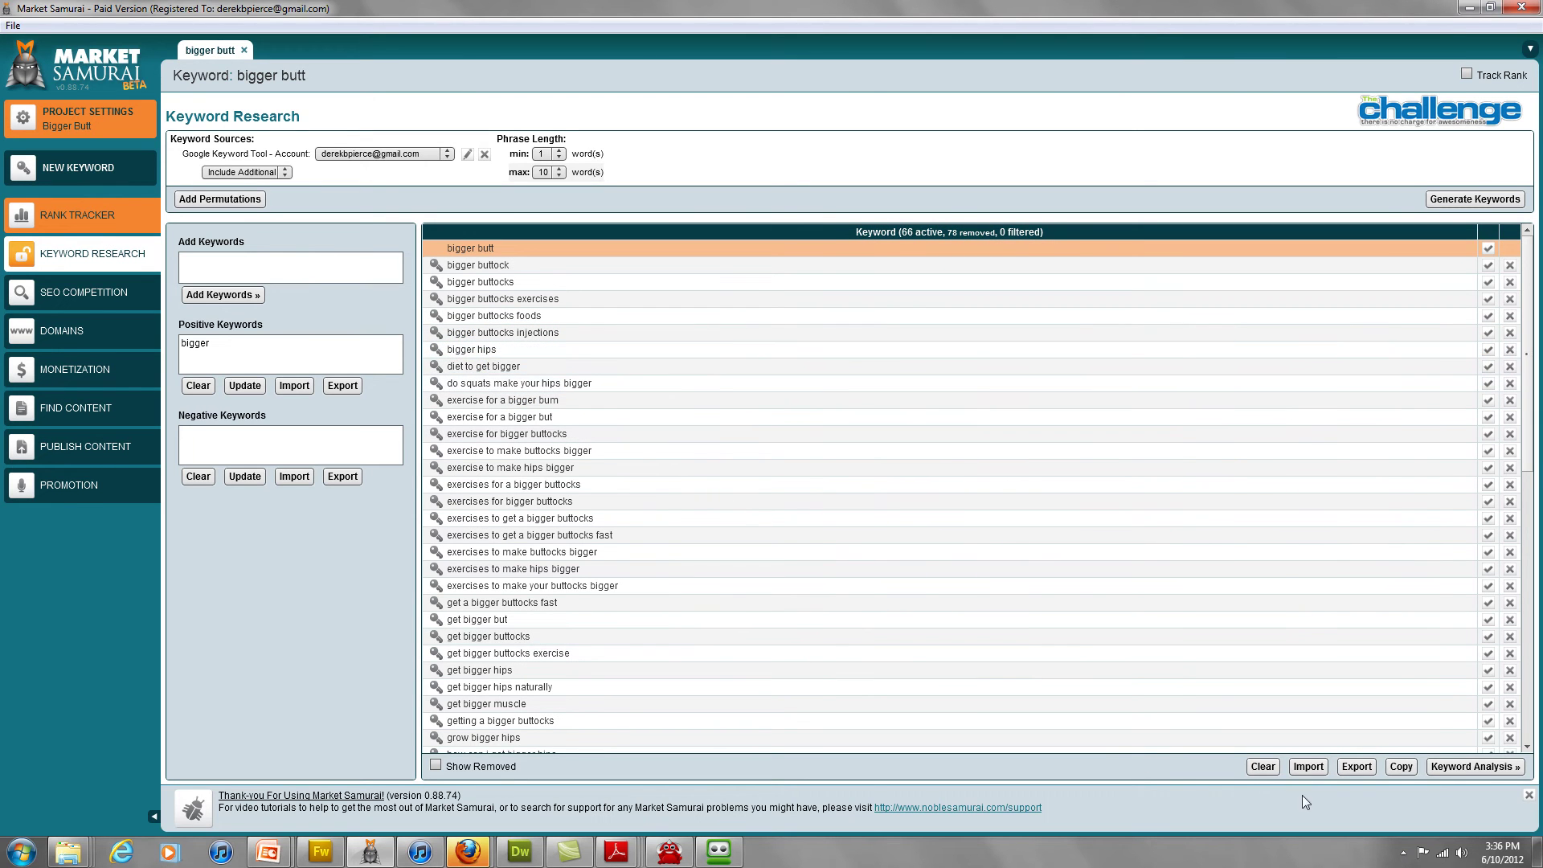
{"action": "left_click", "coordinate": [1474, 766]}
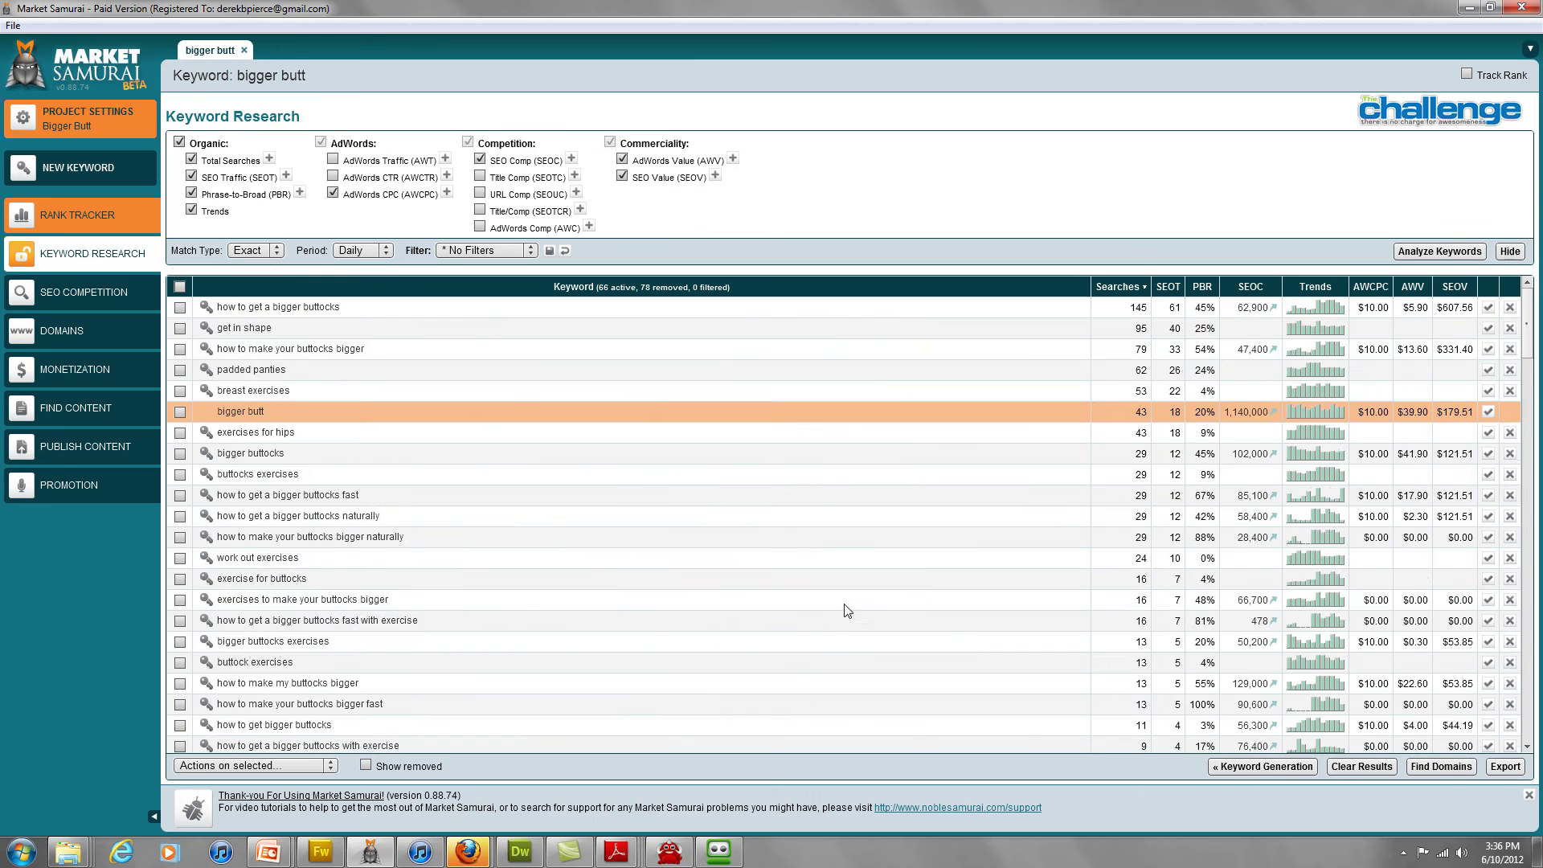
{"action": "left_click", "coordinate": [596, 357]}
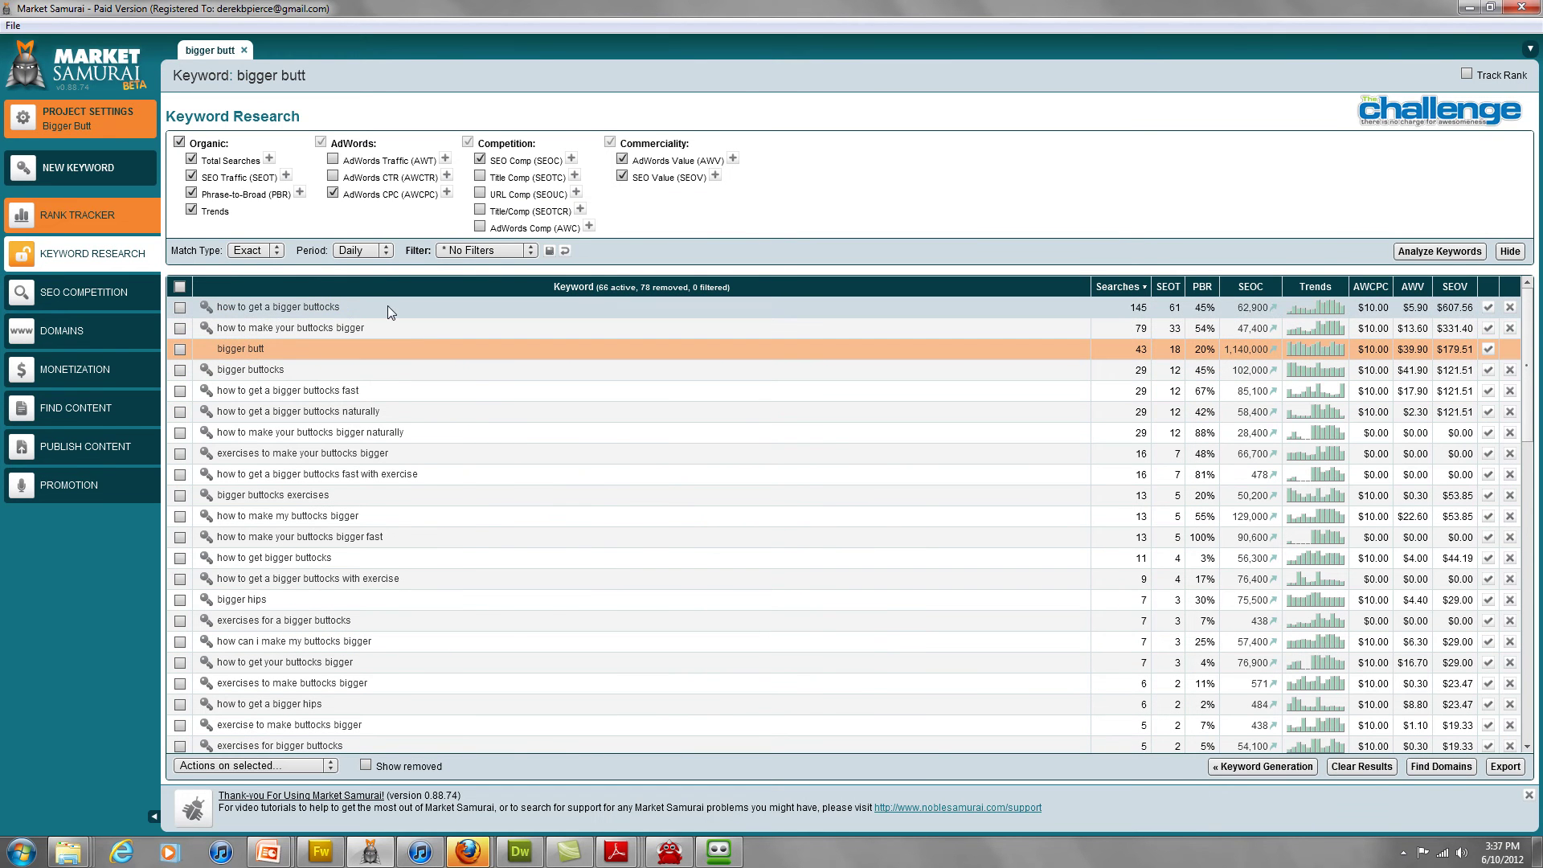
{"action": "left_click", "coordinate": [233, 356]}
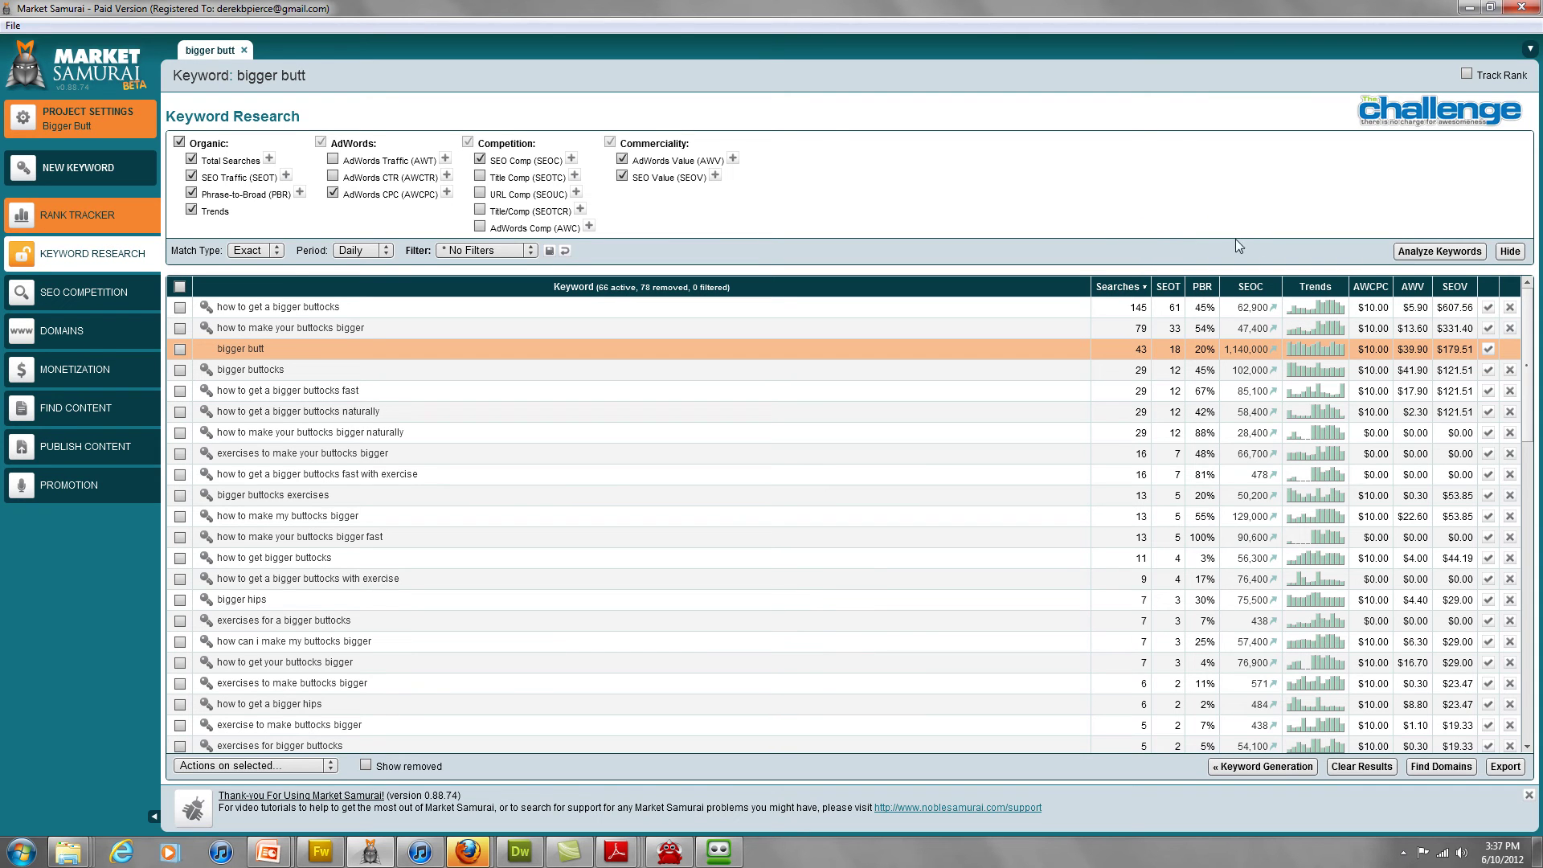
Step: Set the keyword analysis match type to Broad with No Filters, and inspect the "bigger butt" row
{"action": "mouse_move", "coordinate": [1260, 291]}
{"action": "left_click", "coordinate": [259, 252]}
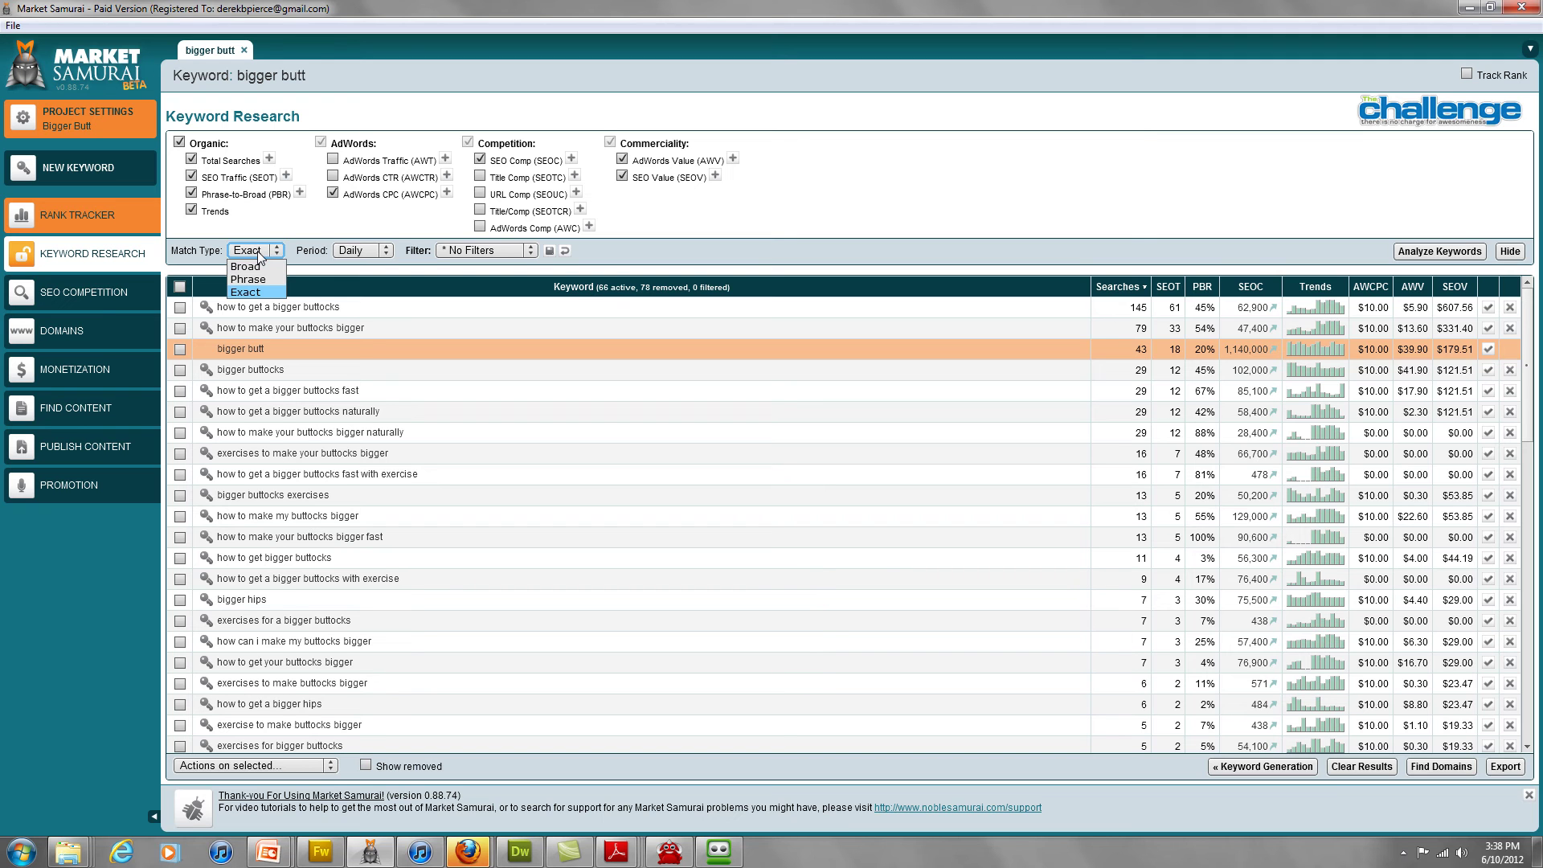
{"action": "left_click", "coordinate": [245, 267]}
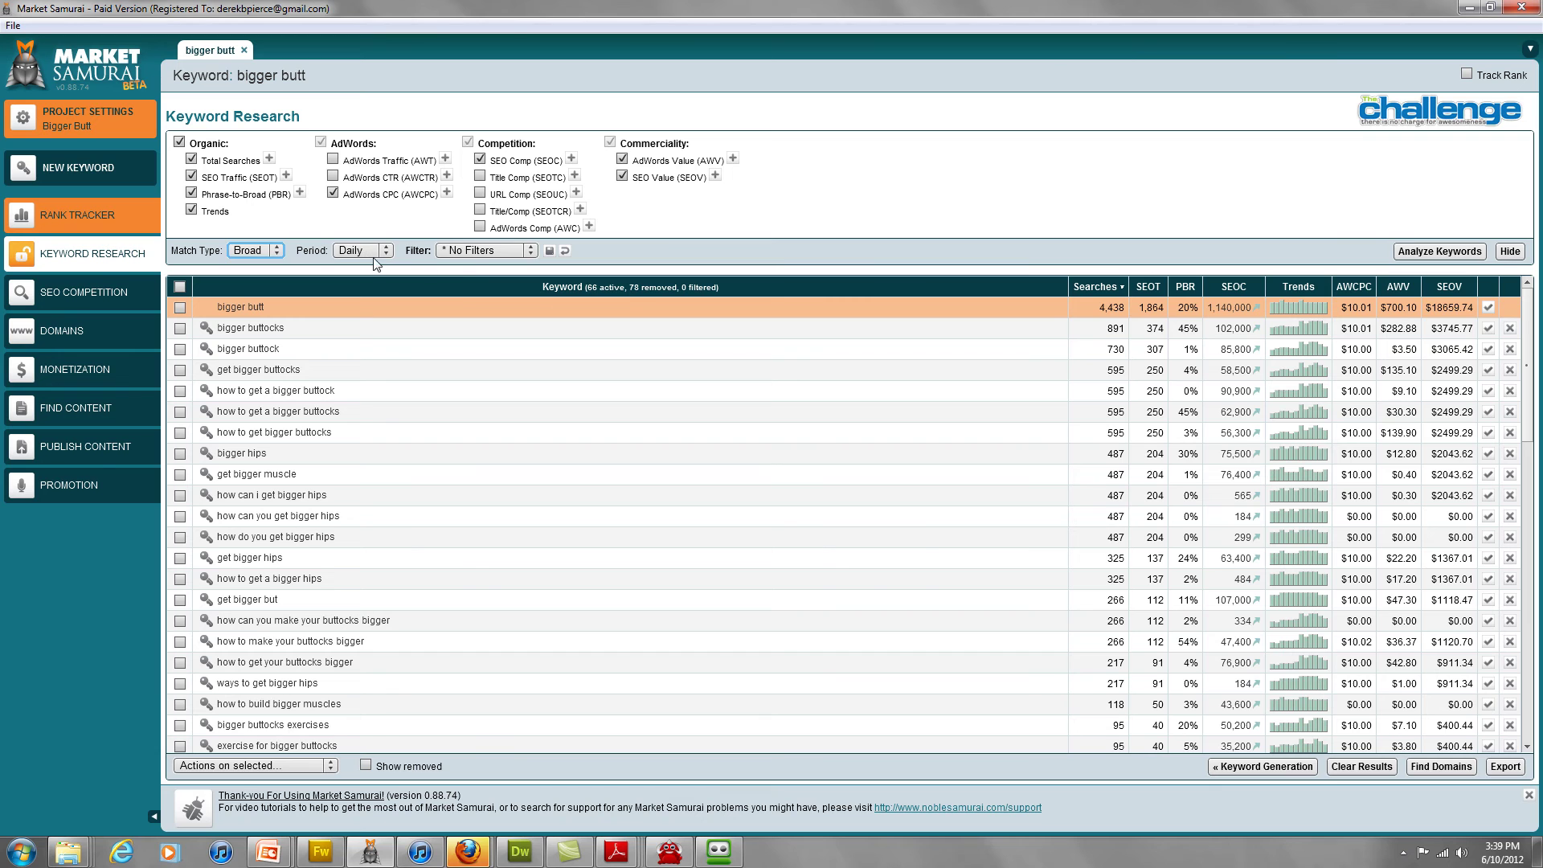
{"action": "left_click", "coordinate": [489, 251]}
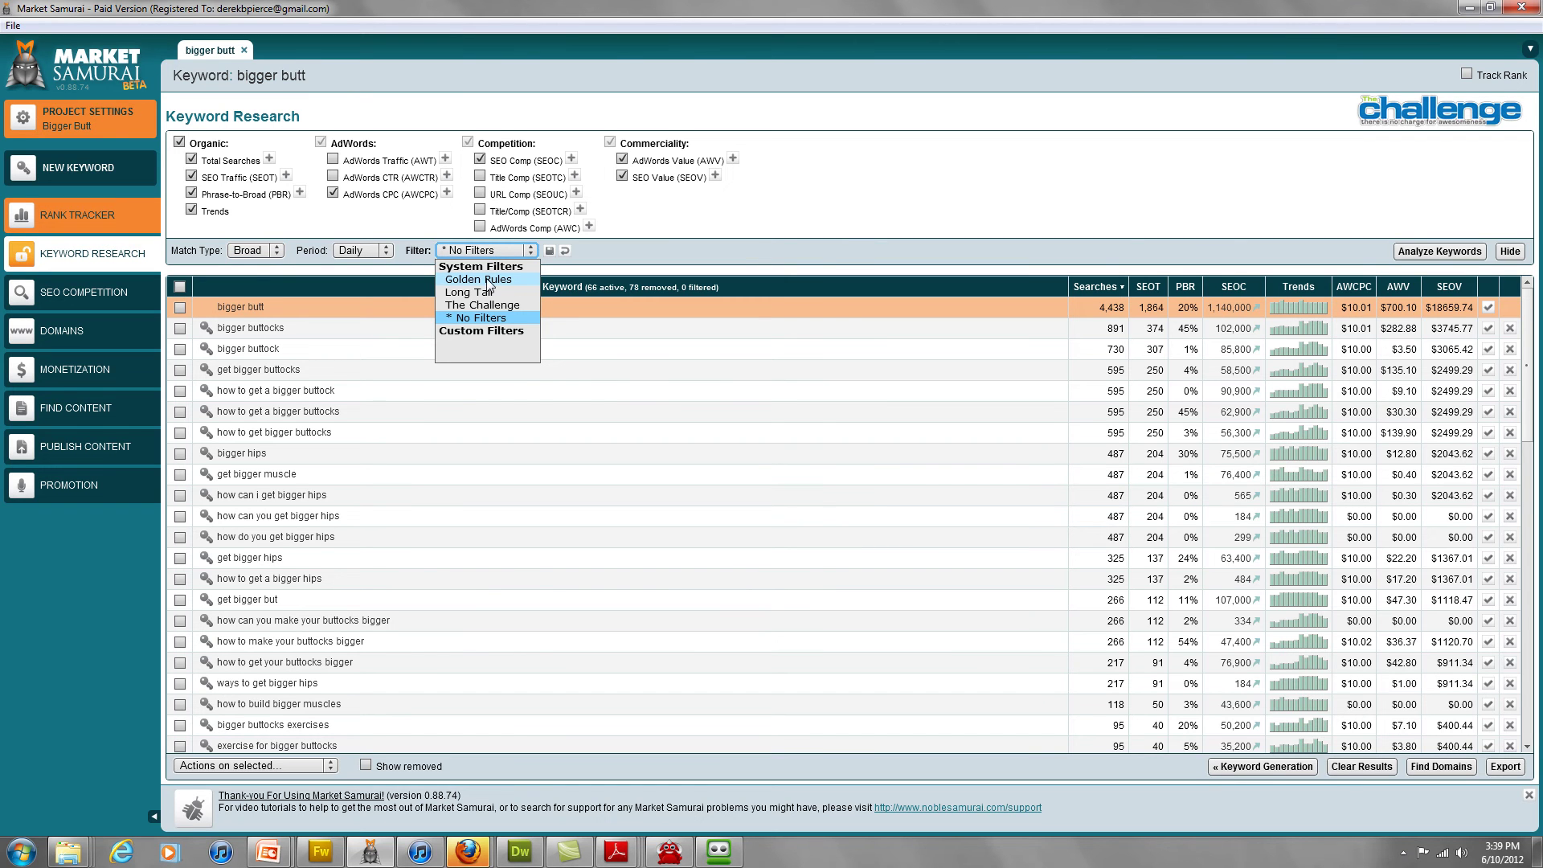
{"action": "left_click", "coordinate": [475, 317]}
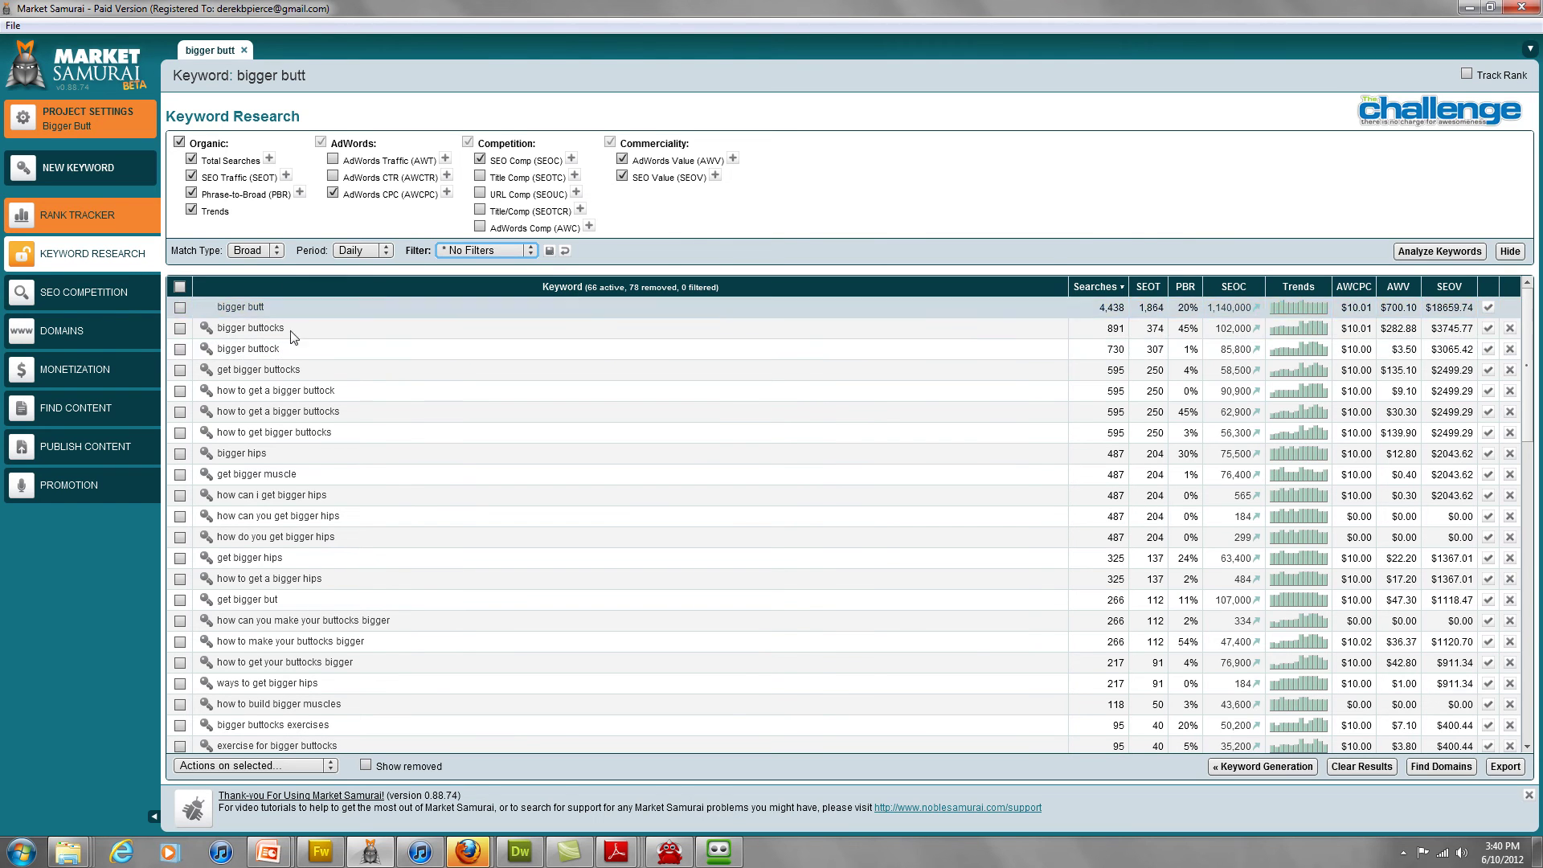
{"action": "left_click", "coordinate": [277, 307]}
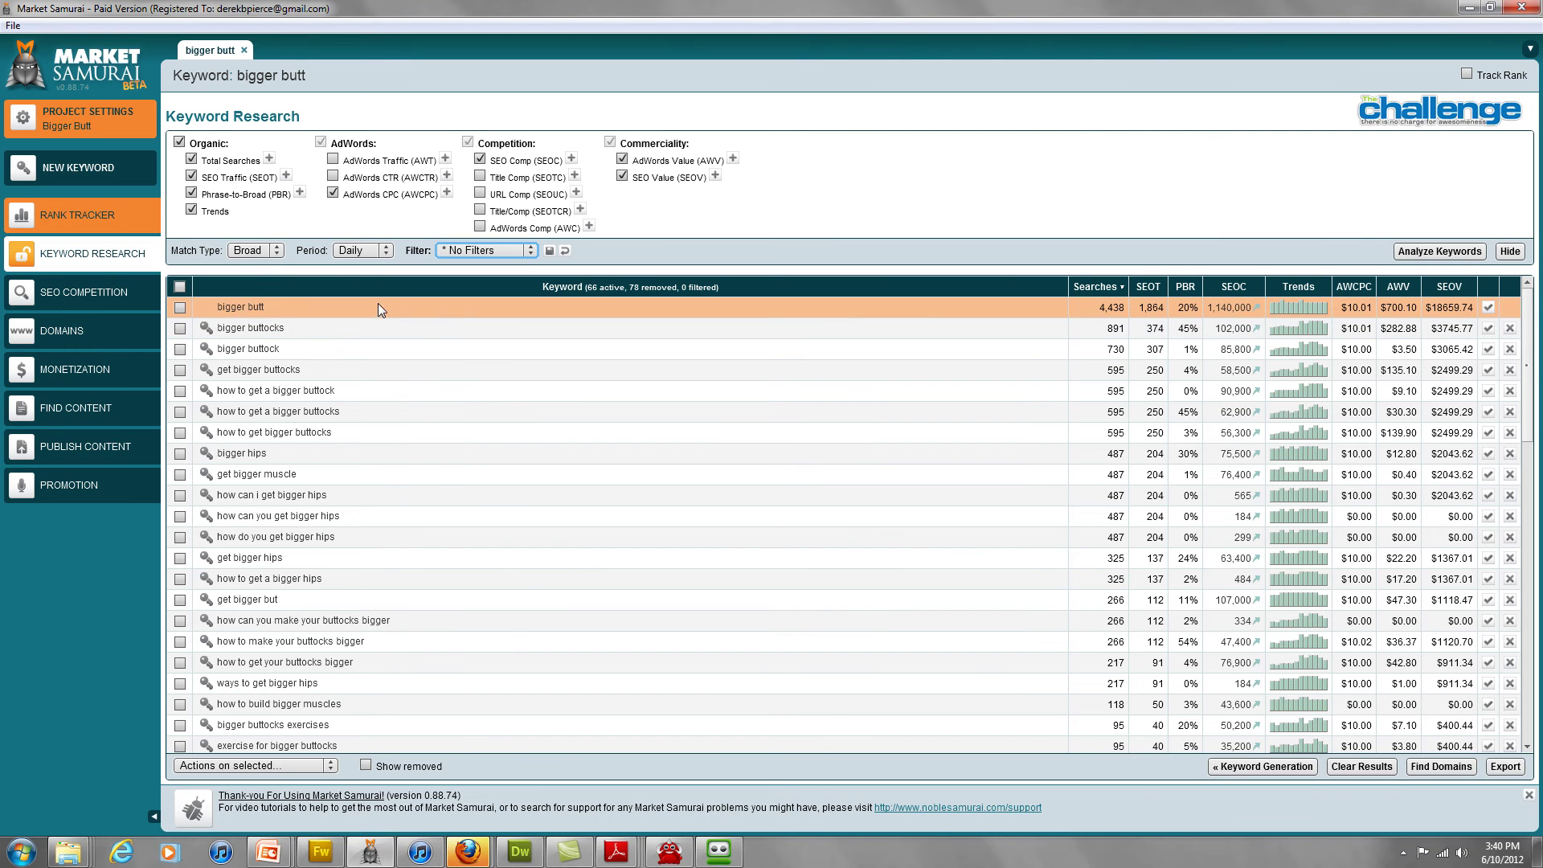
{"action": "left_click", "coordinate": [296, 306]}
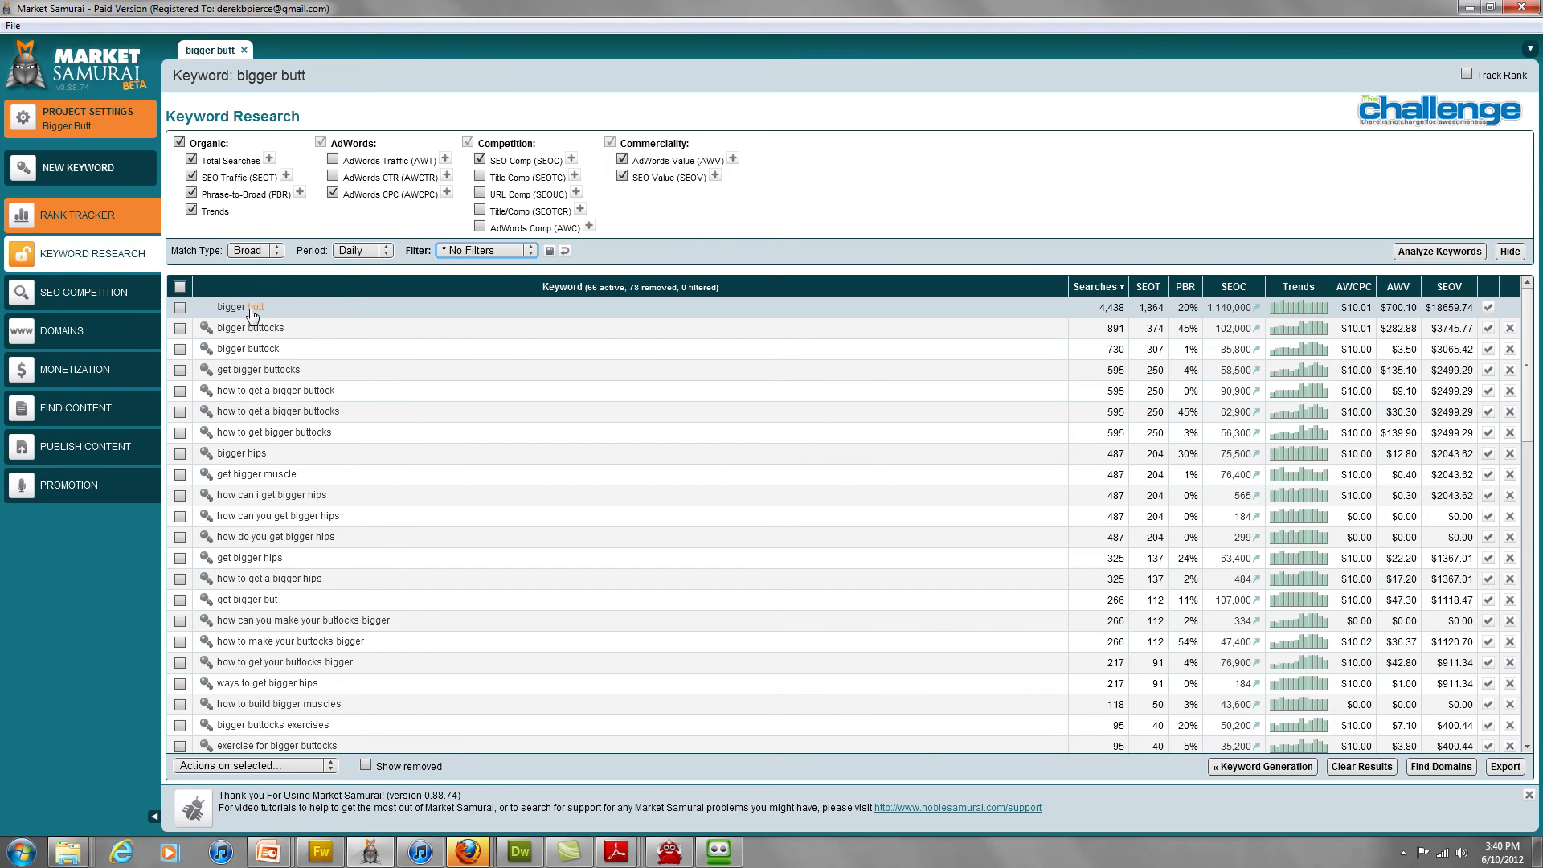
{"action": "left_click", "coordinate": [643, 315]}
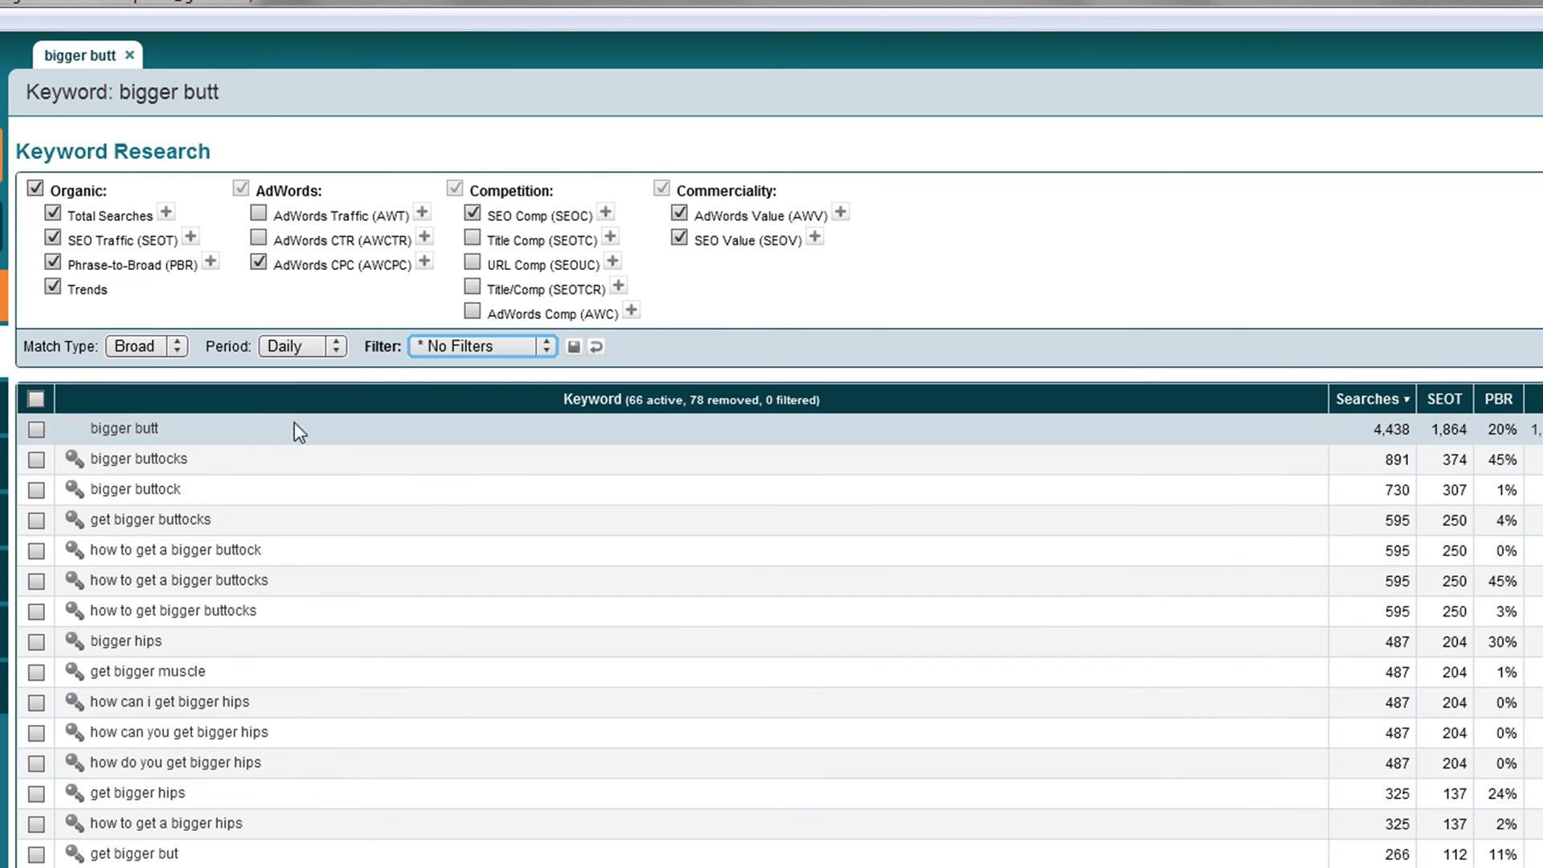
Step: Change the match type to Phrase and inspect the "bigger butt" keyword's figures
{"action": "left_click", "coordinate": [136, 347]}
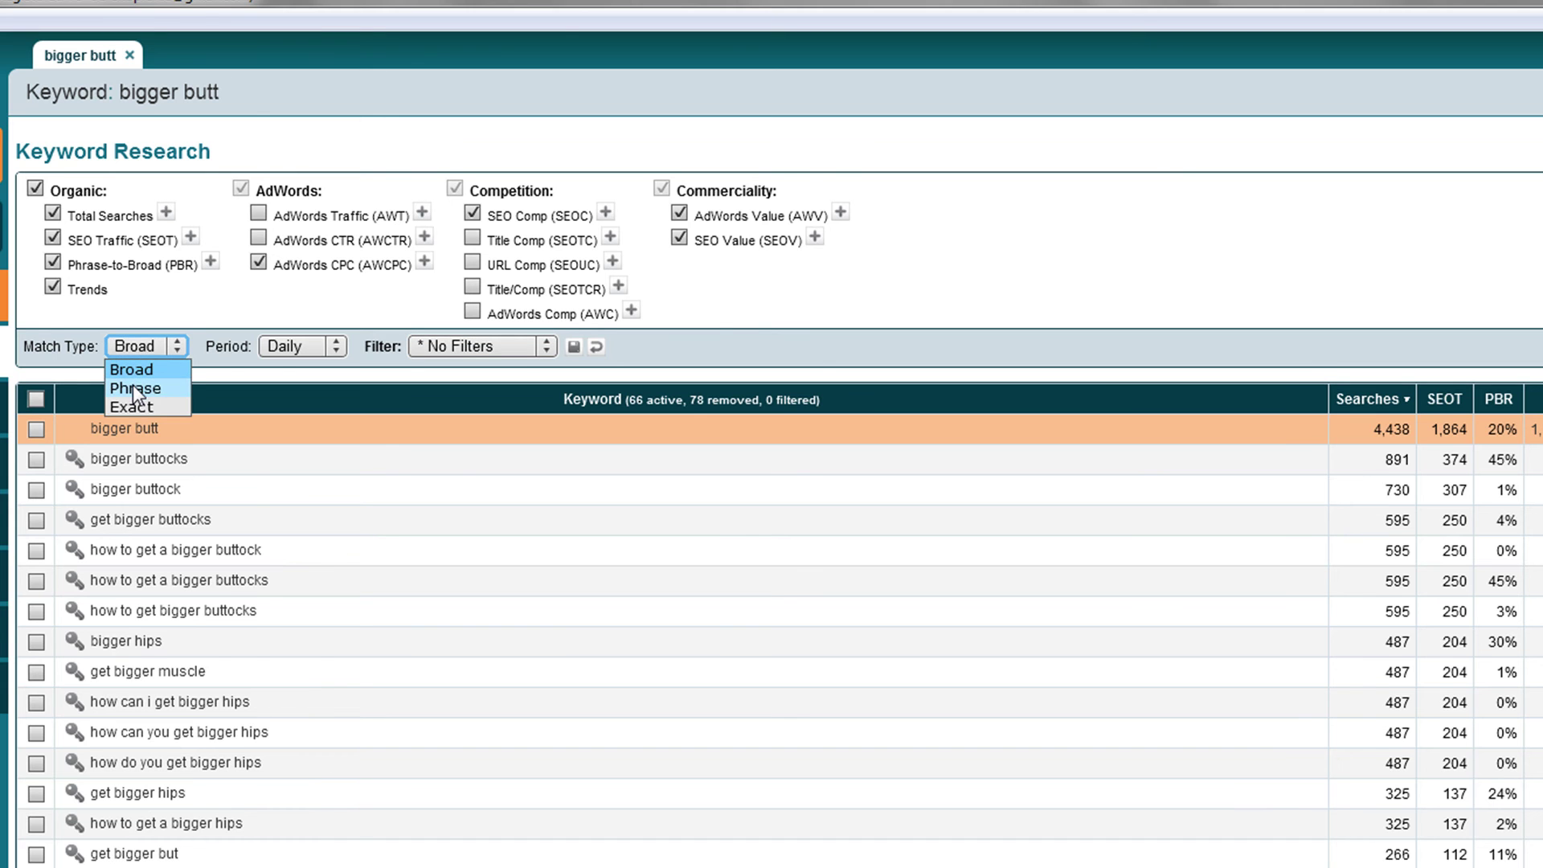
{"action": "left_click", "coordinate": [133, 384]}
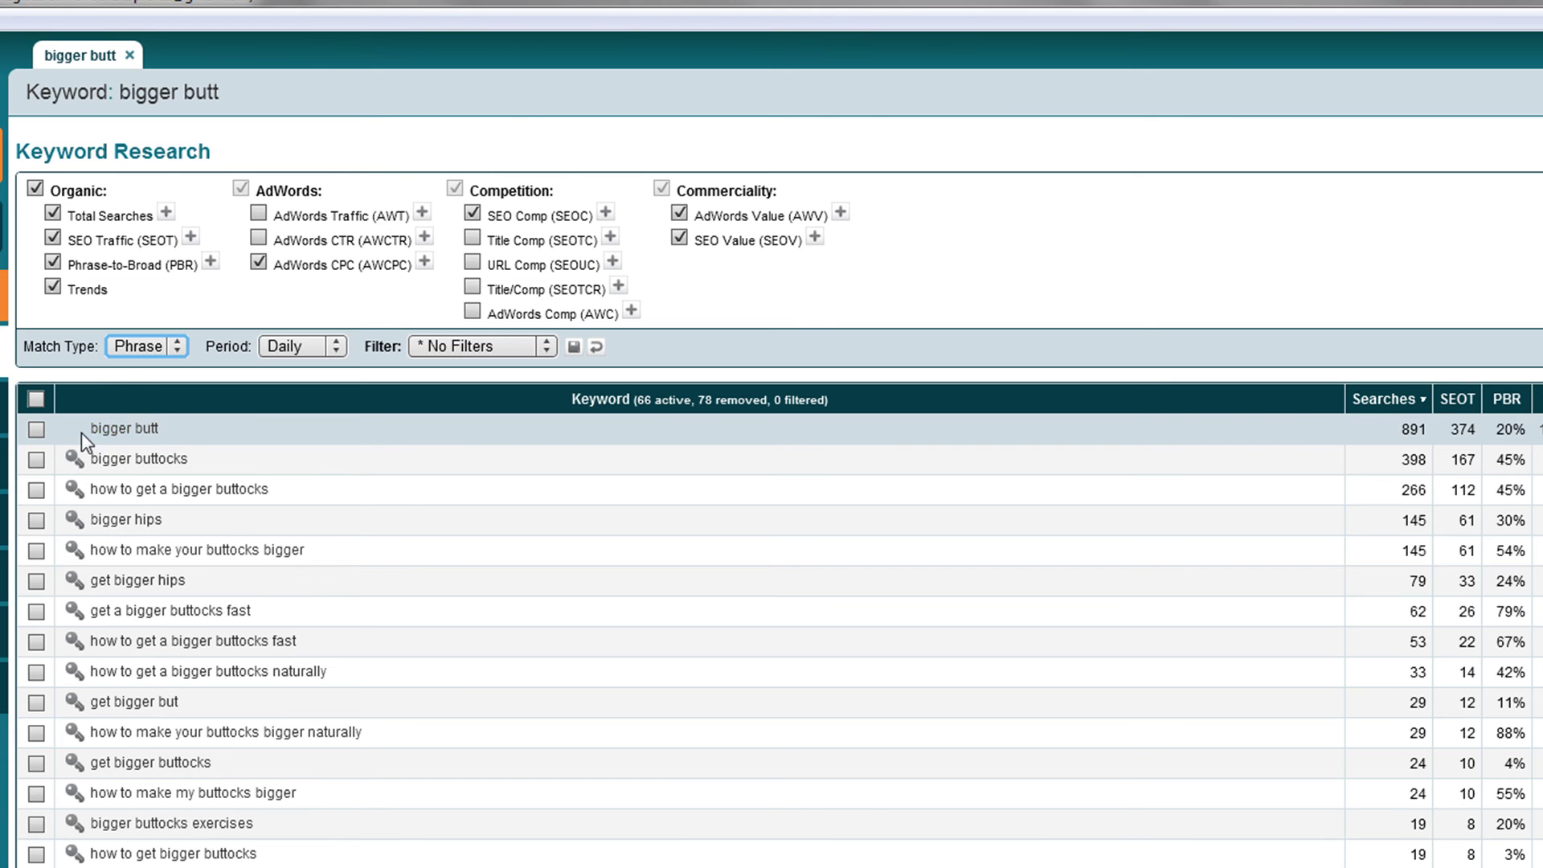
{"action": "left_click", "coordinate": [124, 429]}
{"action": "left_click", "coordinate": [109, 435]}
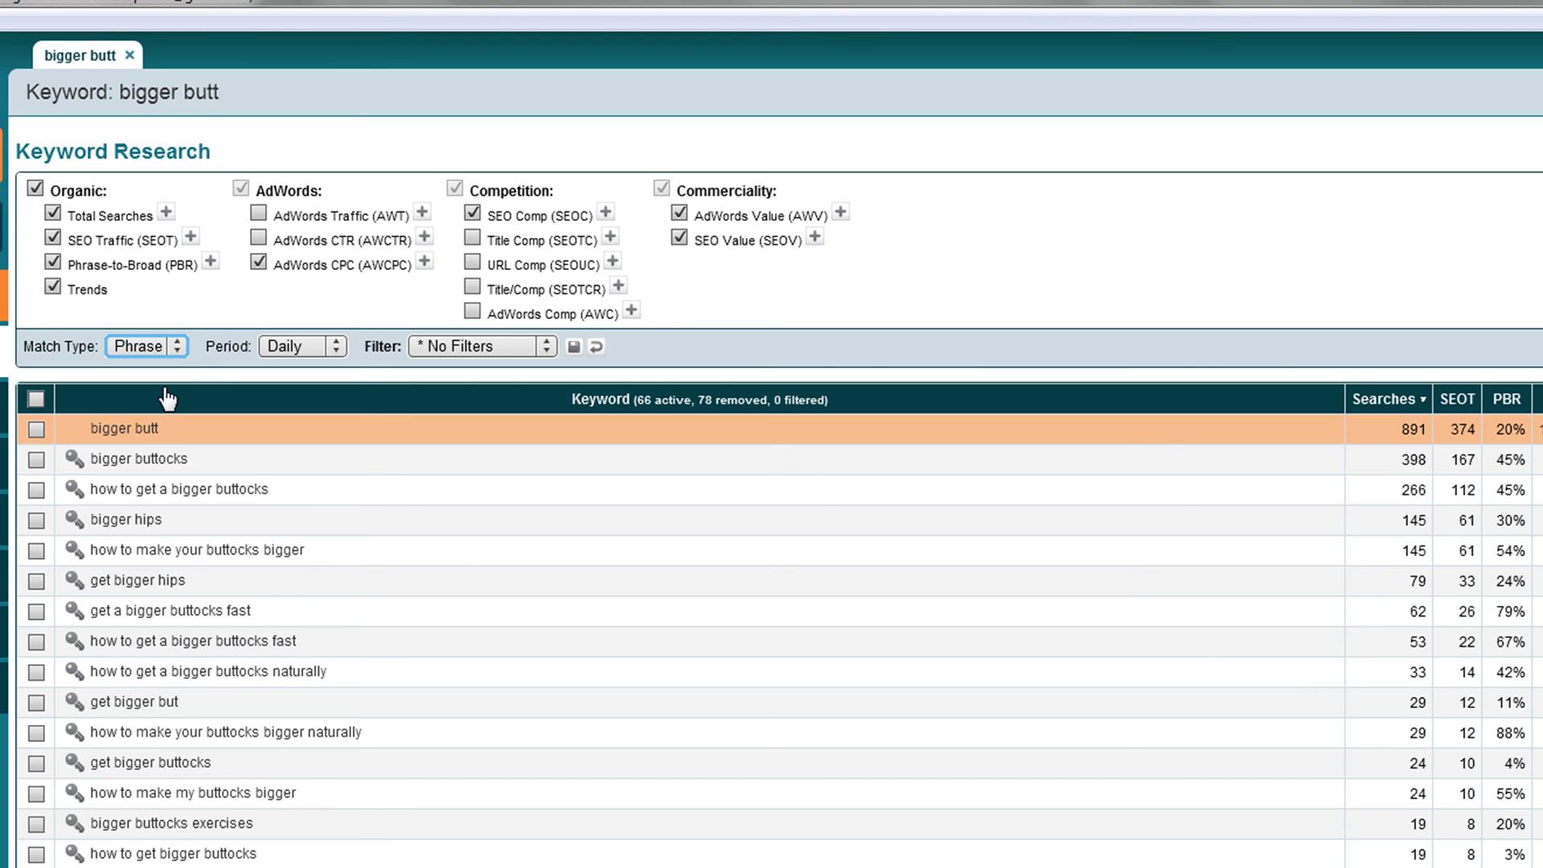
Step: Change the match type to Exact and check the daily searches for "bigger butt"
{"action": "left_click", "coordinate": [156, 345]}
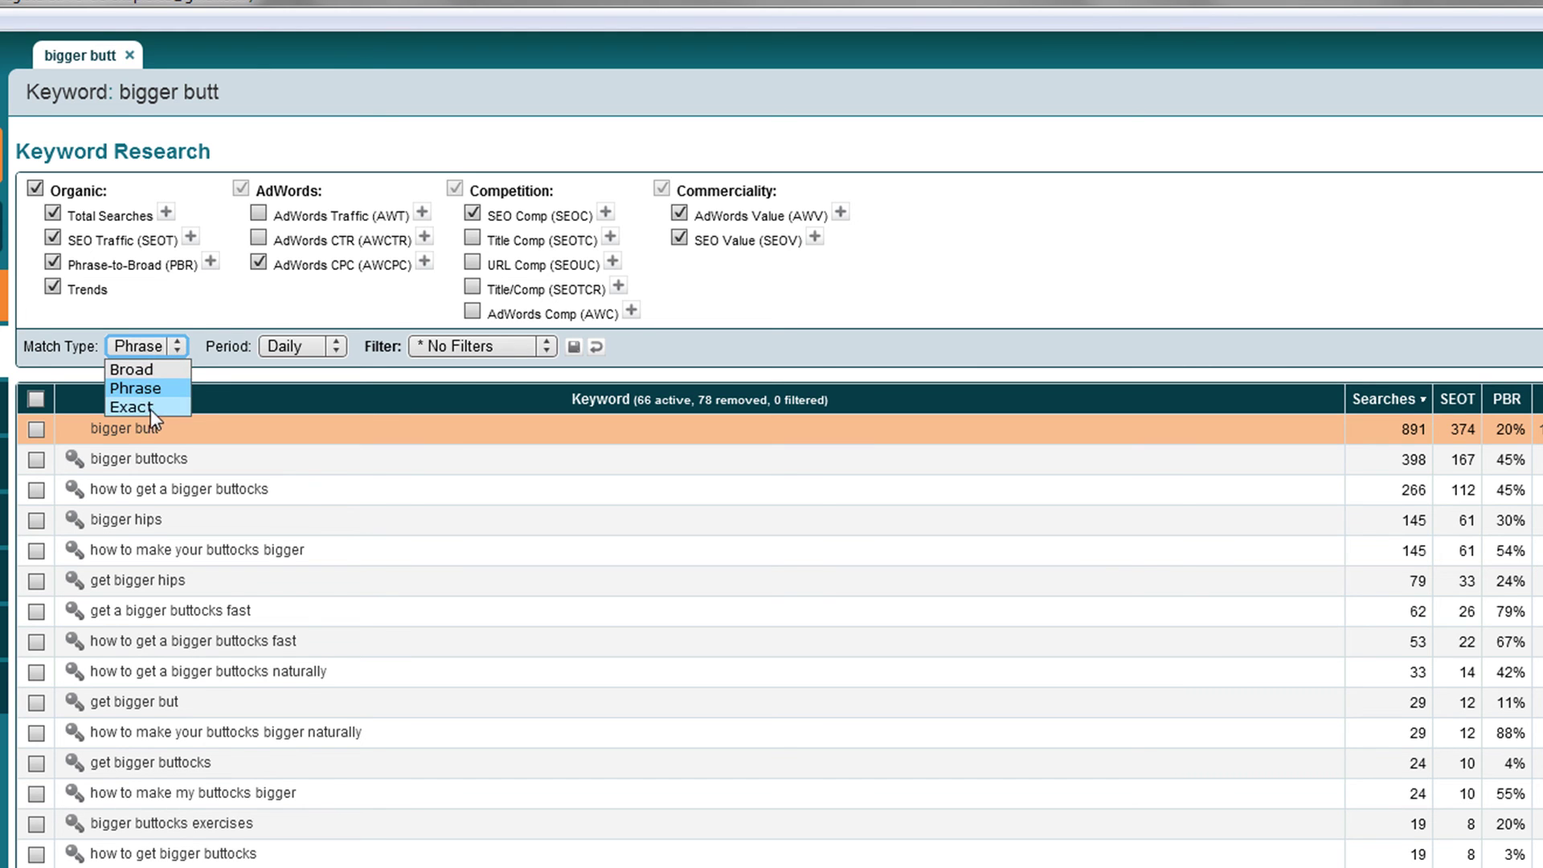
{"action": "left_click", "coordinate": [298, 393]}
{"action": "left_click", "coordinate": [719, 413]}
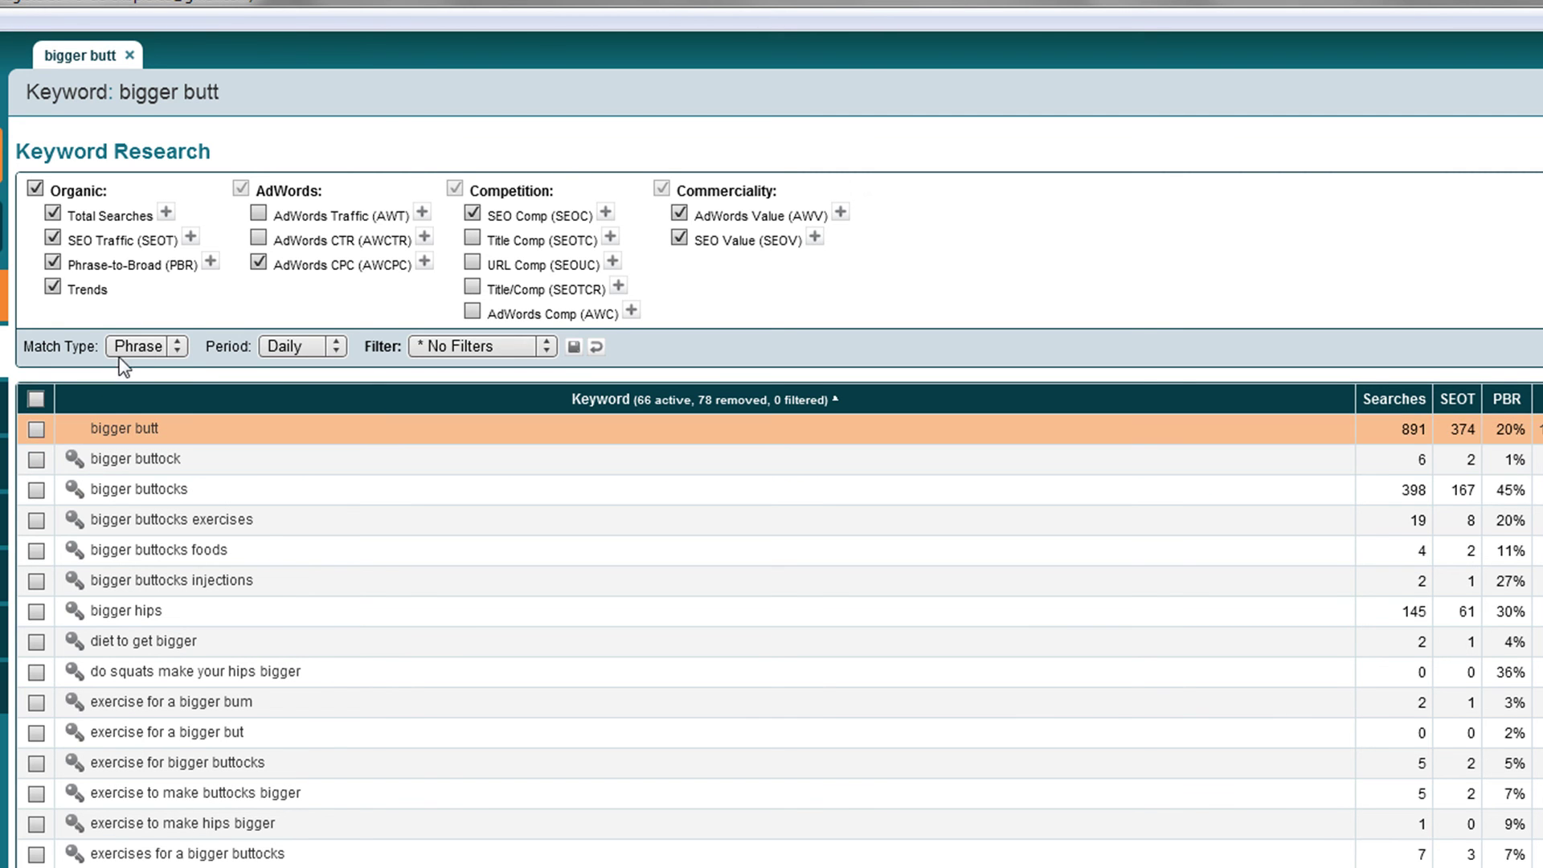
{"action": "left_click", "coordinate": [145, 346]}
{"action": "left_click", "coordinate": [129, 407]}
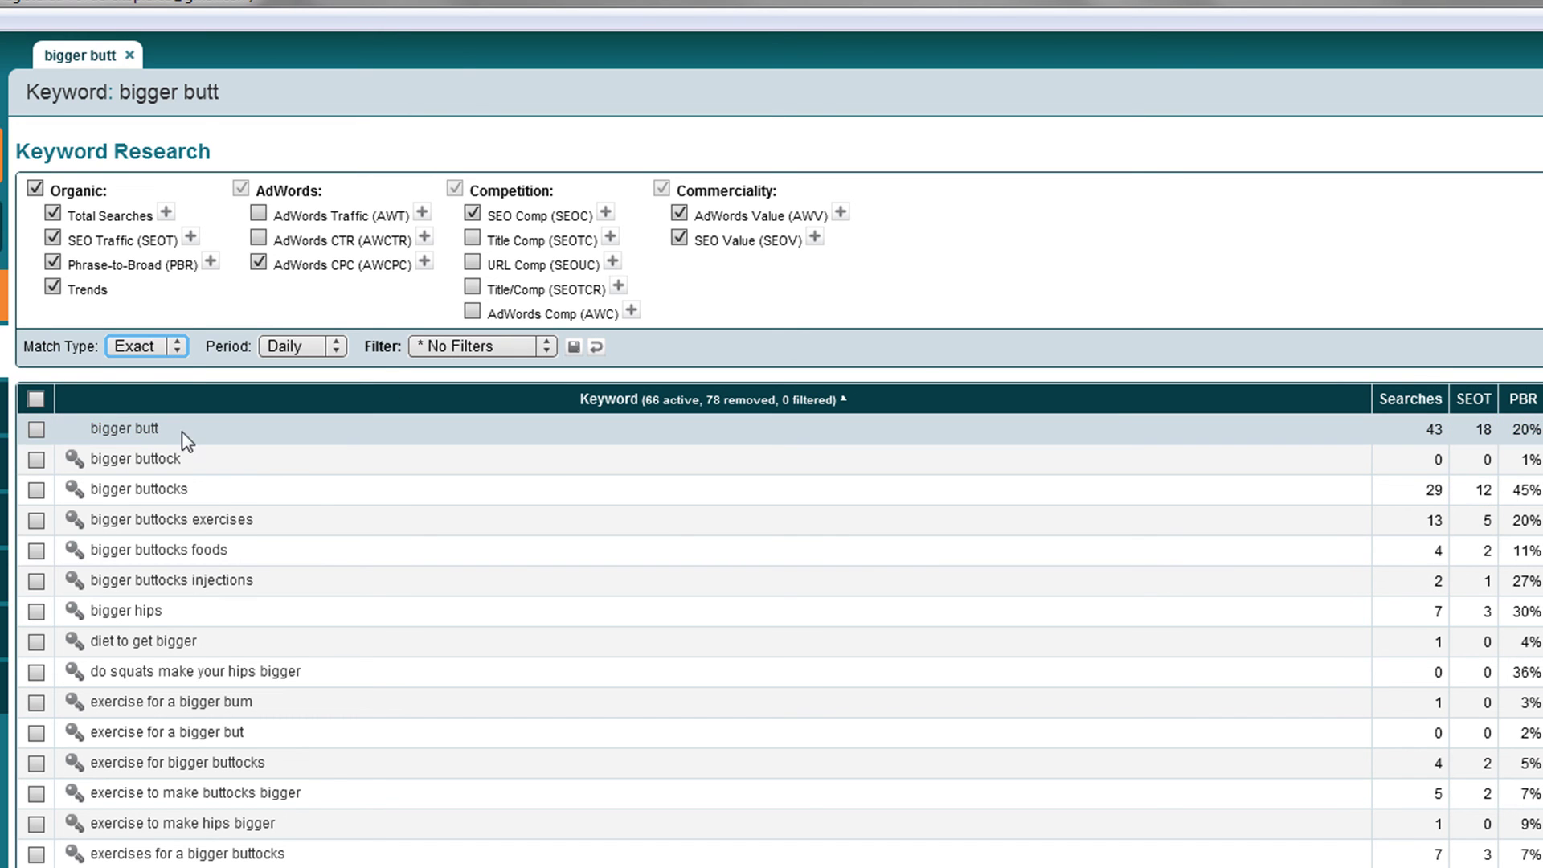
{"action": "left_click", "coordinate": [1431, 434]}
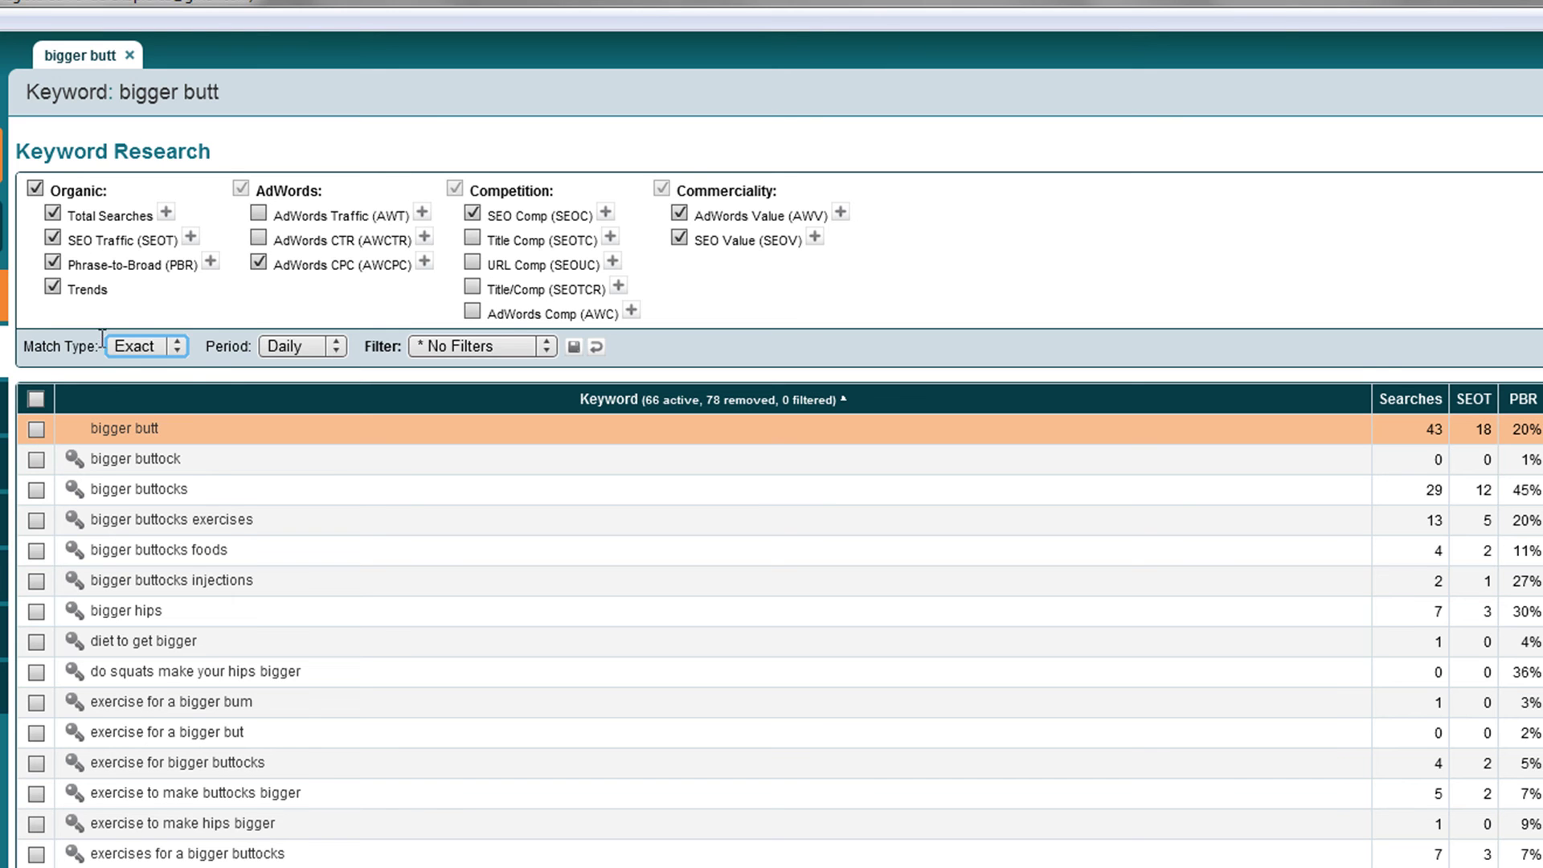
Step: Switch the match type back to Broad to compare the "bigger butt" searches
{"action": "left_click", "coordinate": [163, 349]}
{"action": "left_click", "coordinate": [148, 370]}
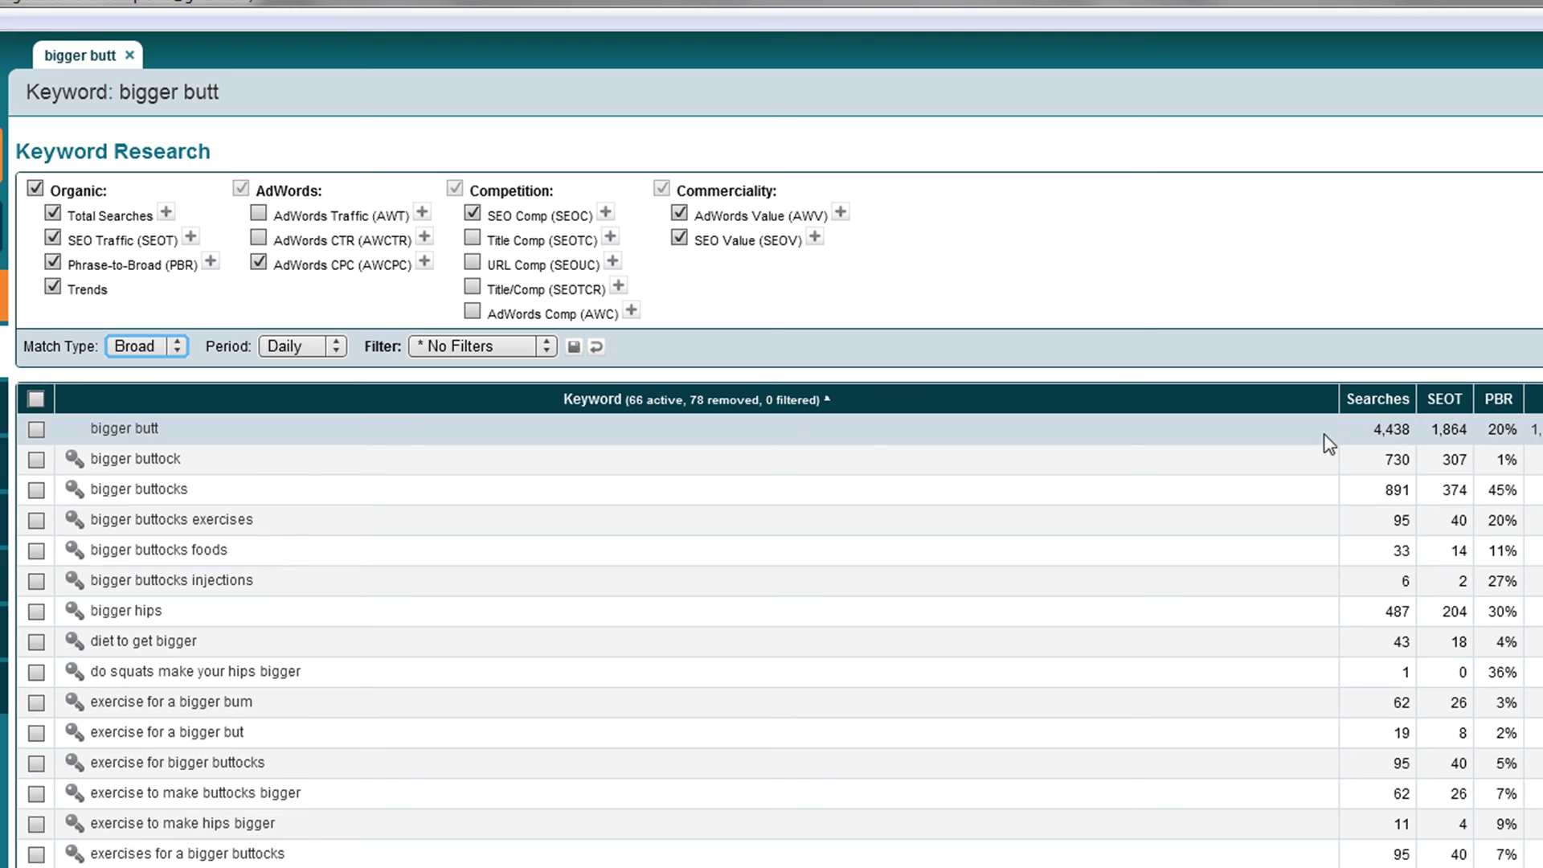
Step: Set the match type to Exact and sort the keywords by searches, highest first
{"action": "left_click", "coordinate": [142, 349]}
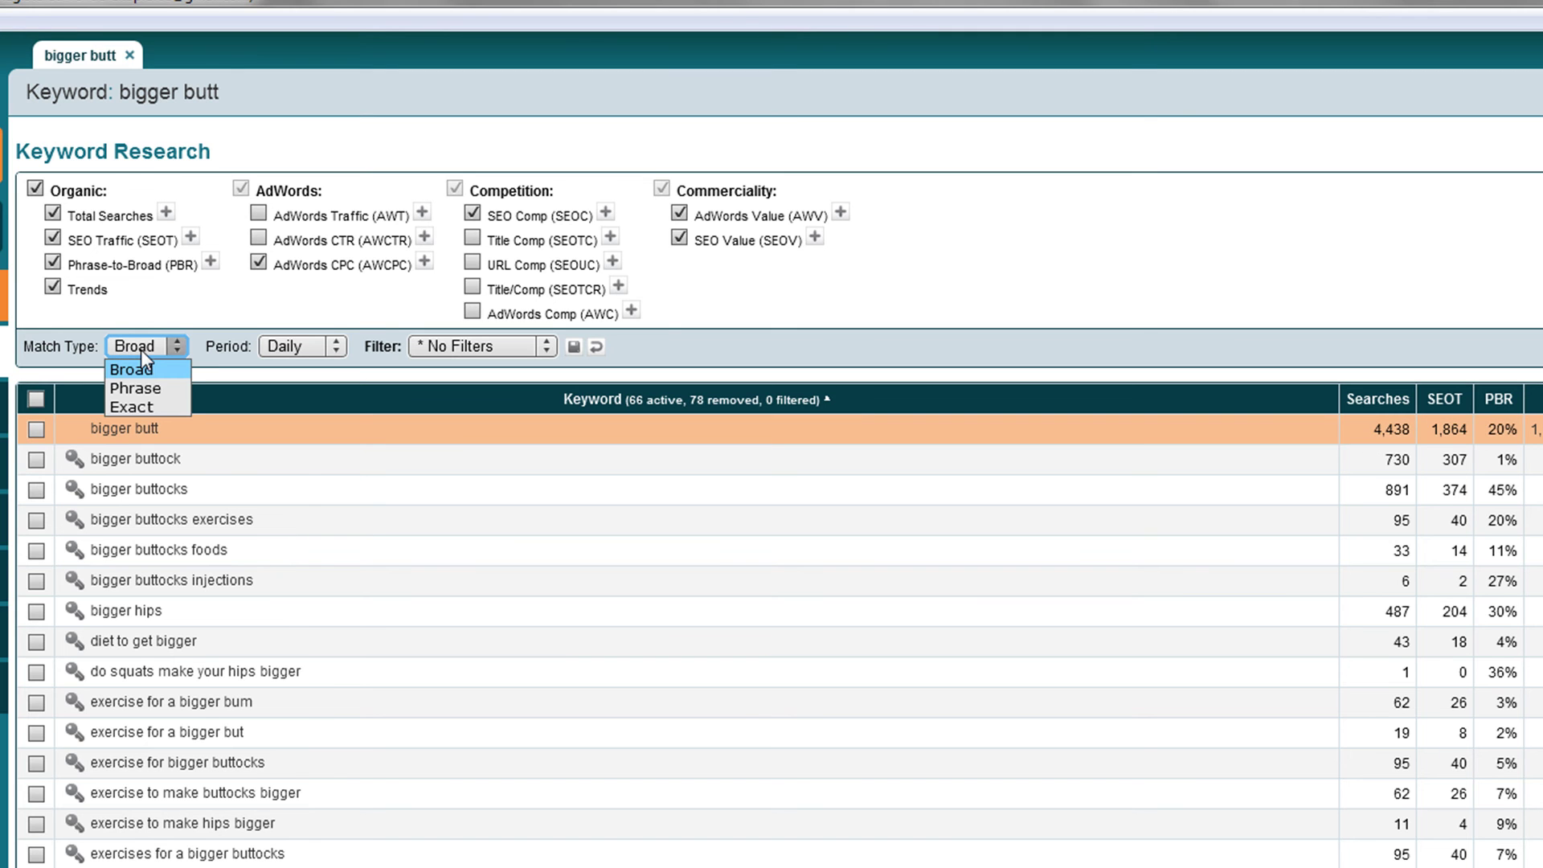
{"action": "left_click", "coordinate": [138, 407]}
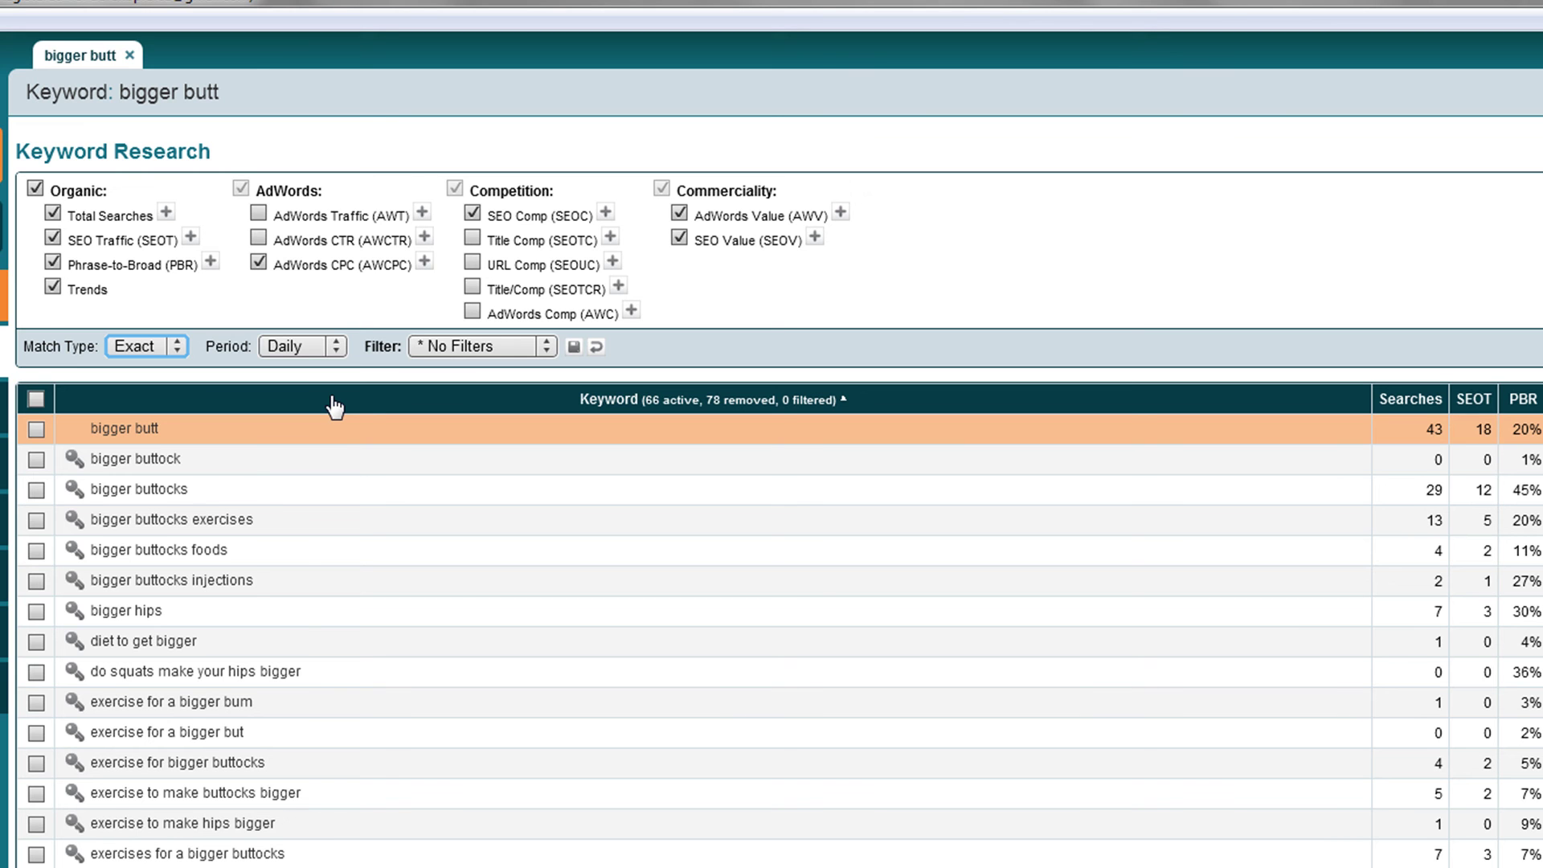
{"action": "left_click", "coordinate": [1437, 402]}
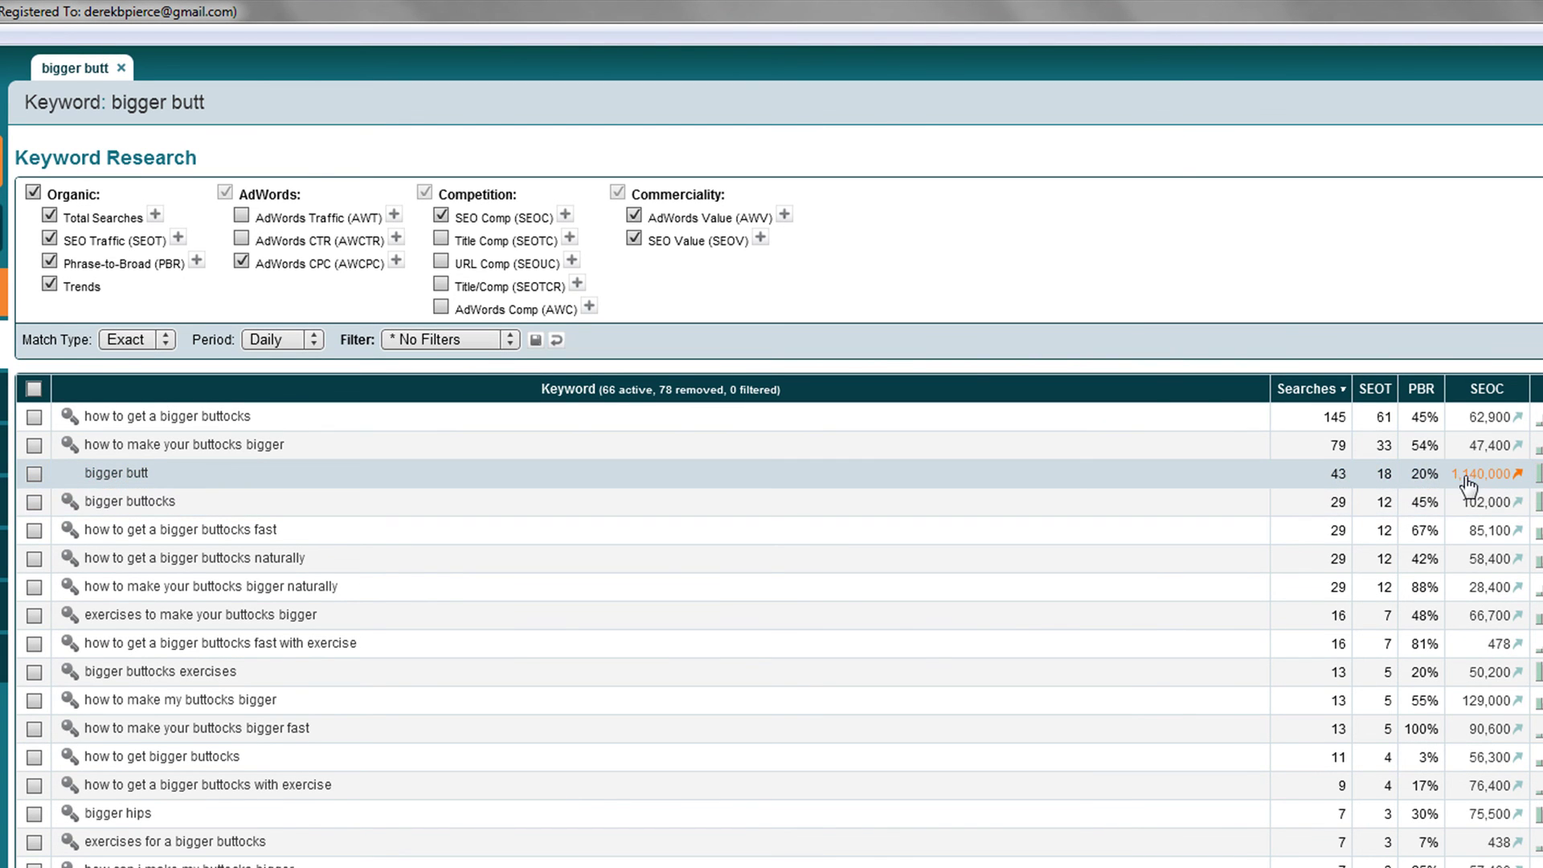
{"action": "left_click", "coordinate": [296, 472]}
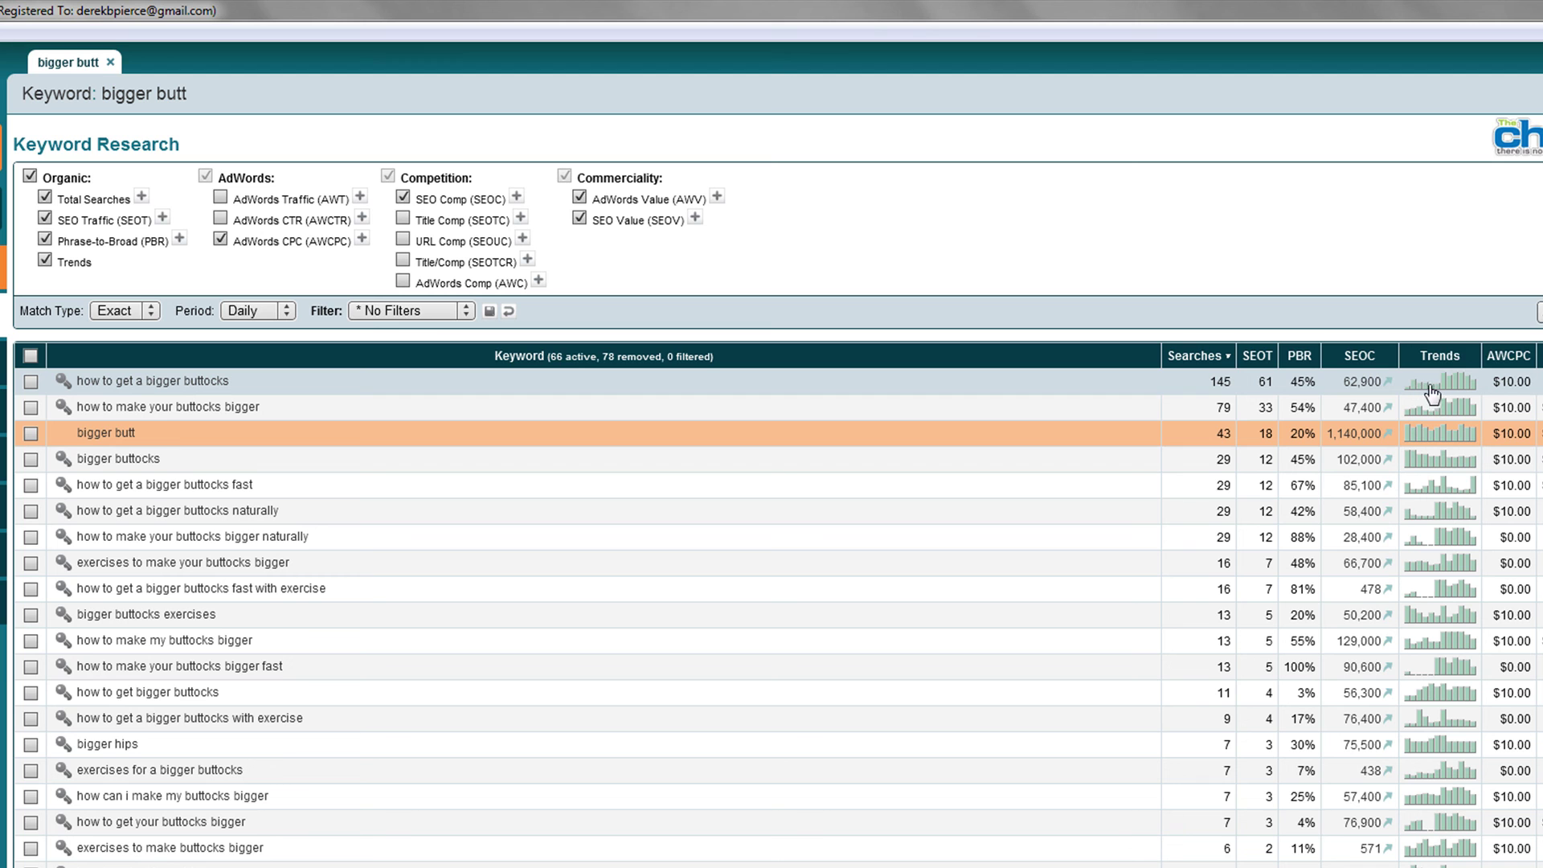
{"action": "mouse_move", "coordinate": [1447, 394]}
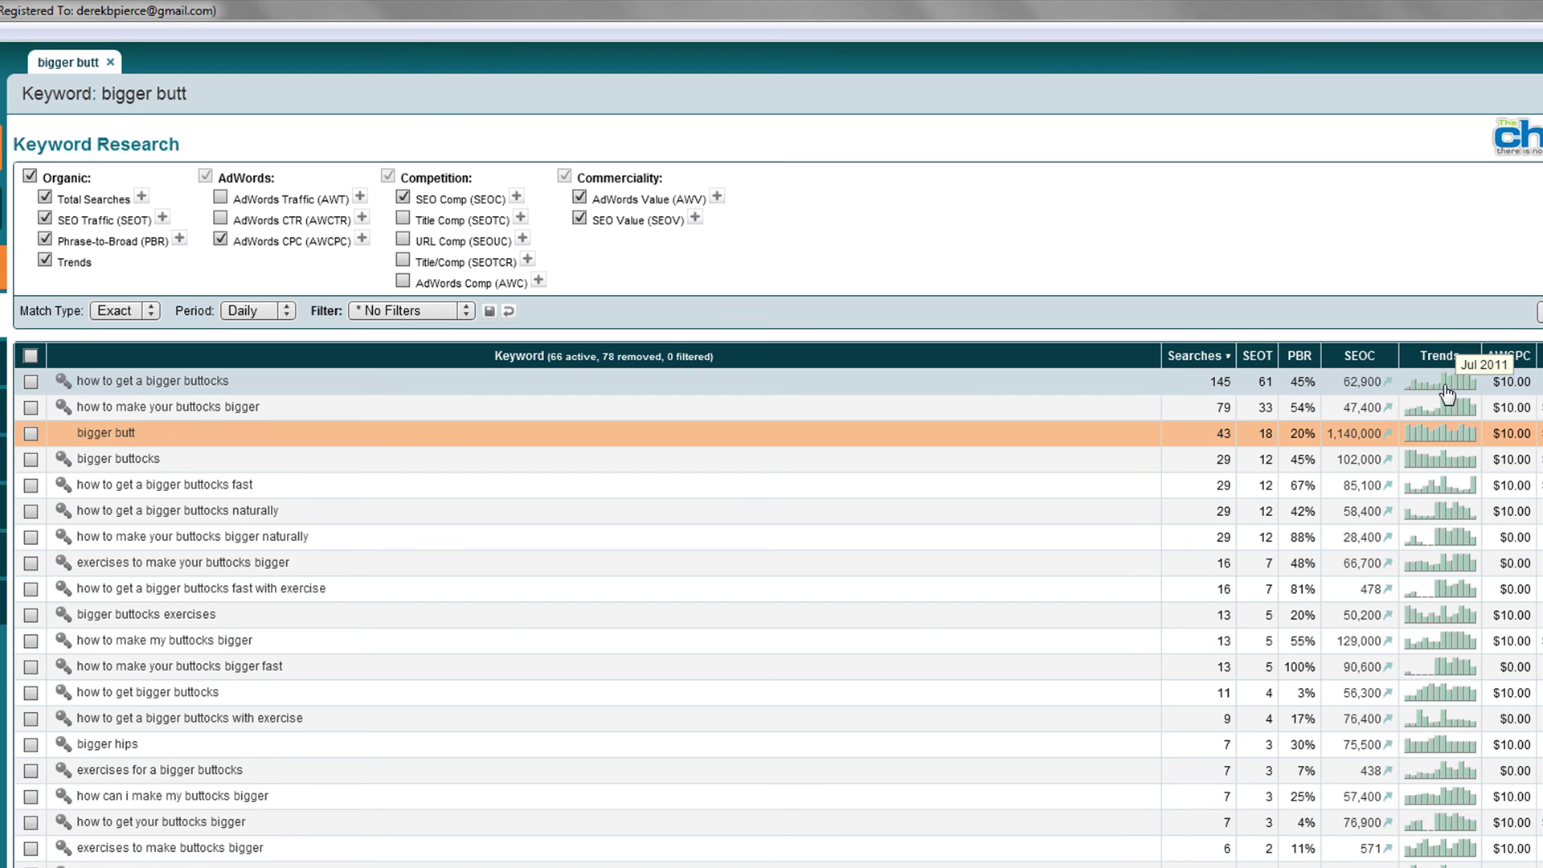